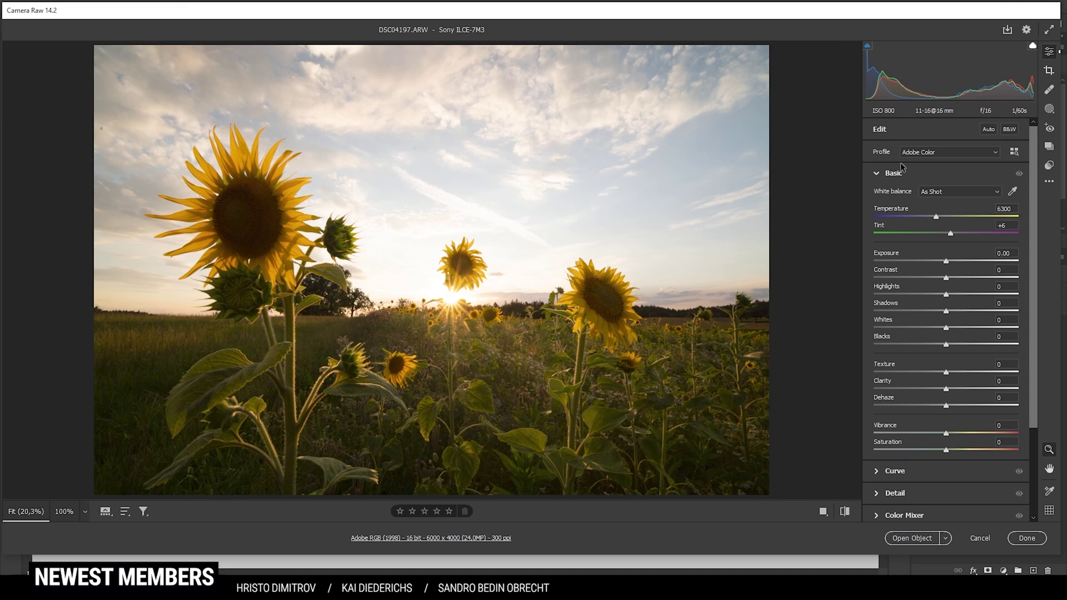
Step: Apply the Adobe Landscape profile and cool the white balance Temperature to 5000
click(920, 155)
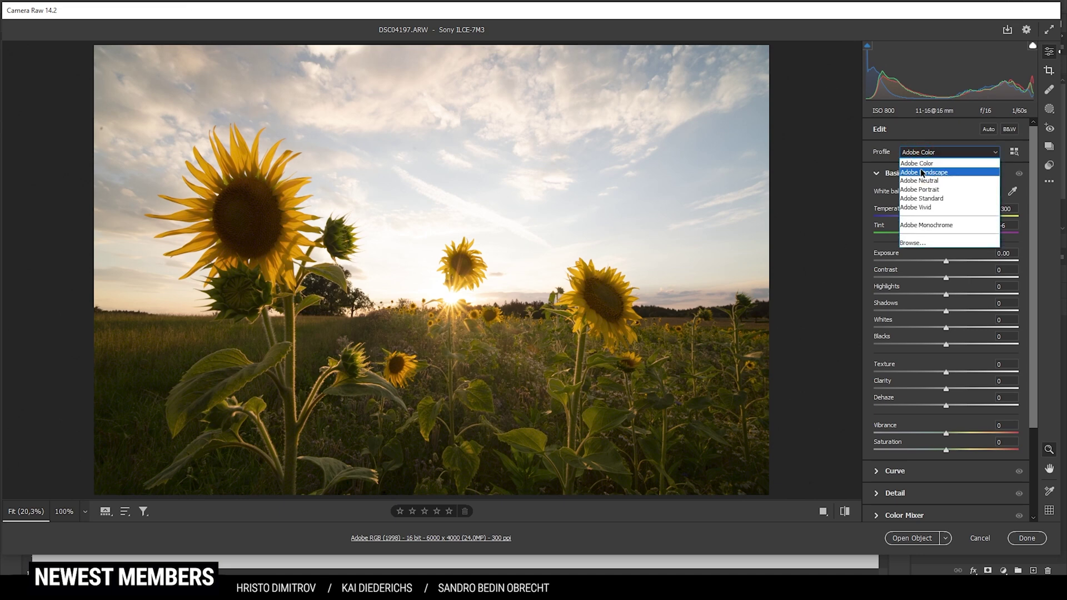
click(923, 167)
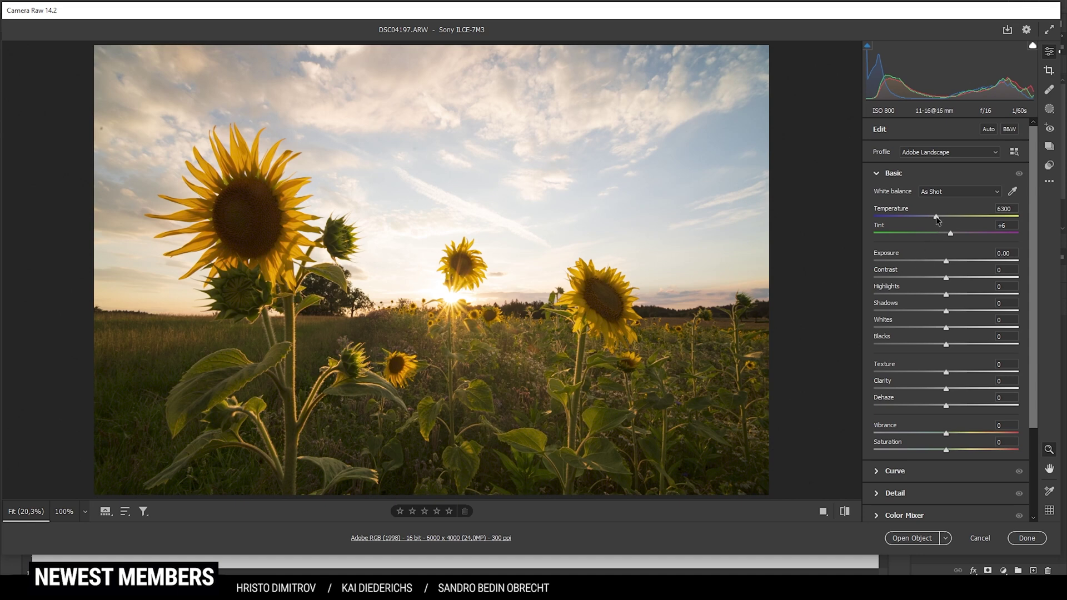
drag(938, 220, 926, 219)
drag(918, 217, 916, 216)
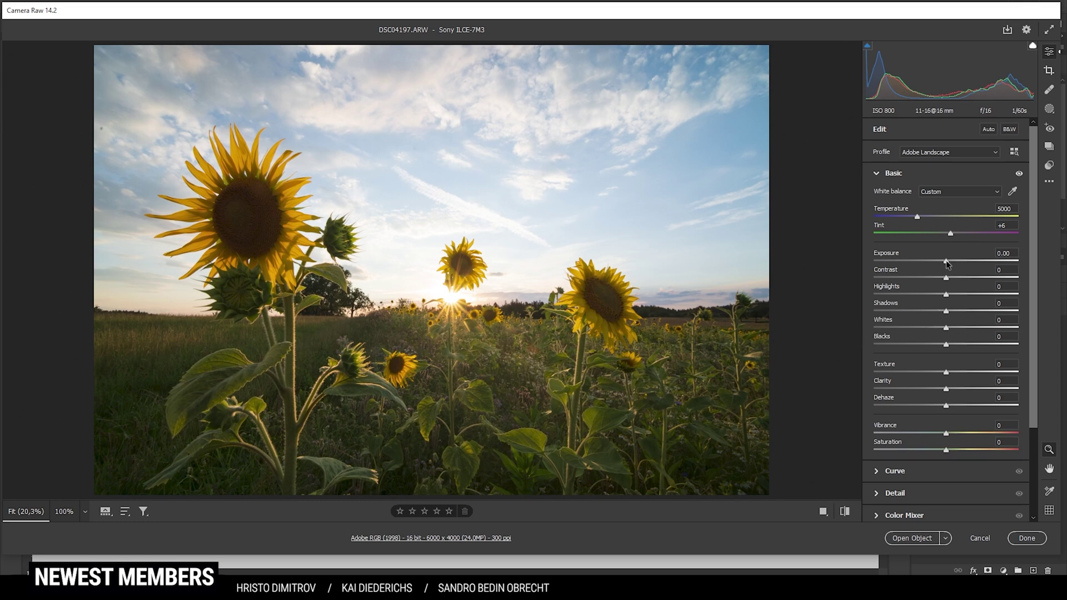
Step: Set Exposure -0.10, Highlights -58, Shadows +25, Texture +12, Clarity -11 and Vibrance +8
drag(946, 261, 945, 263)
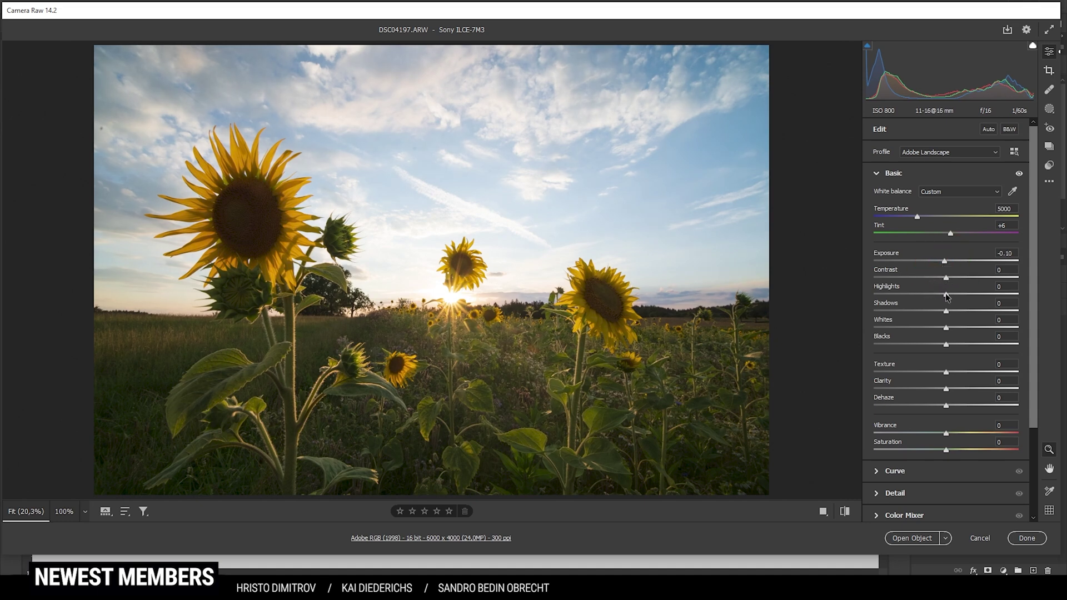
drag(947, 295, 905, 295)
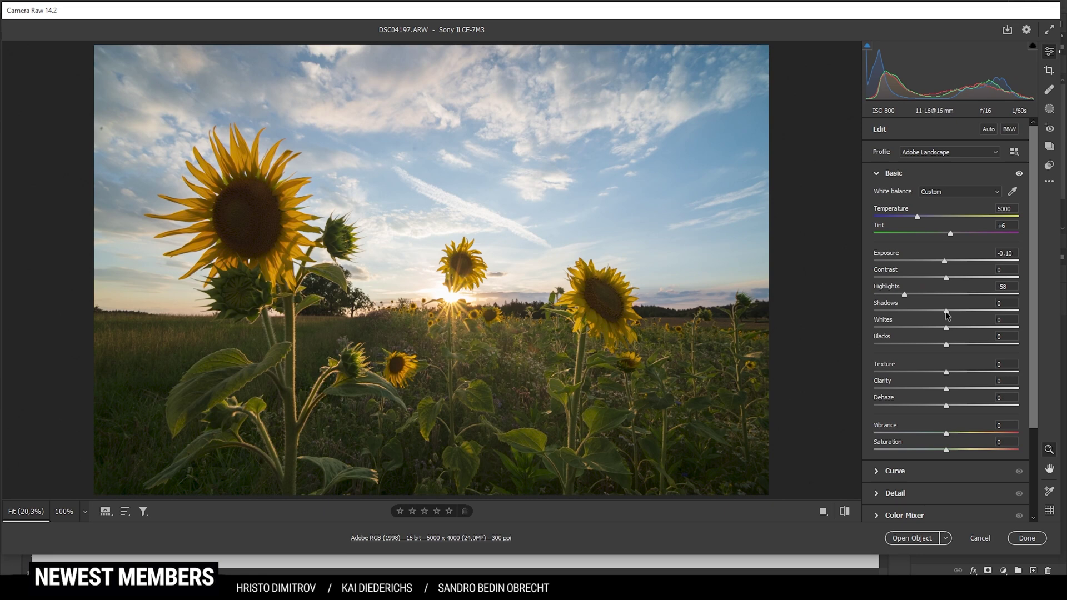
drag(946, 311, 965, 313)
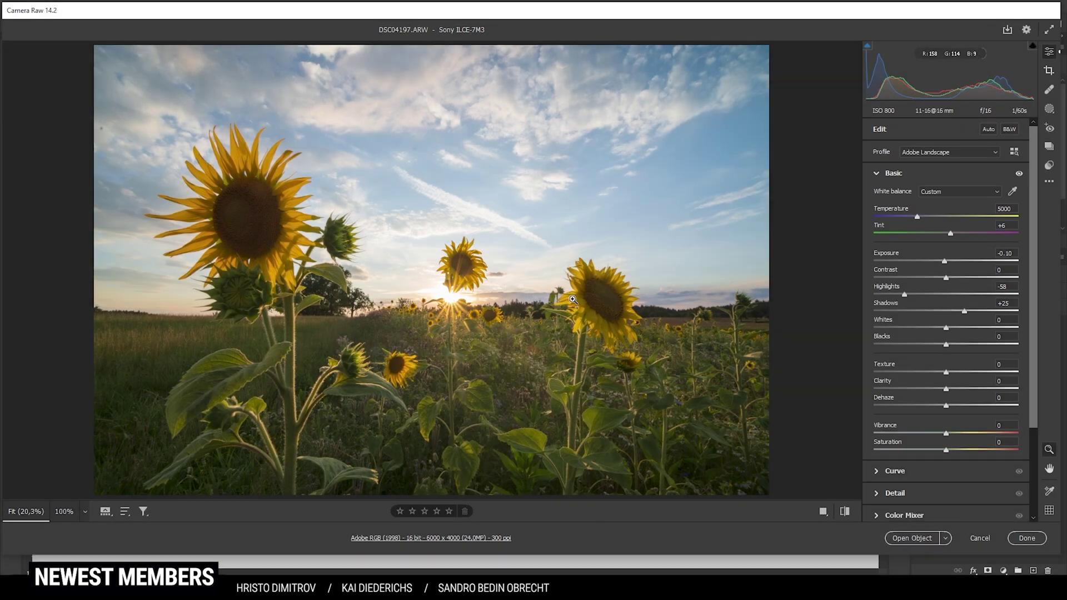
drag(947, 373, 956, 376)
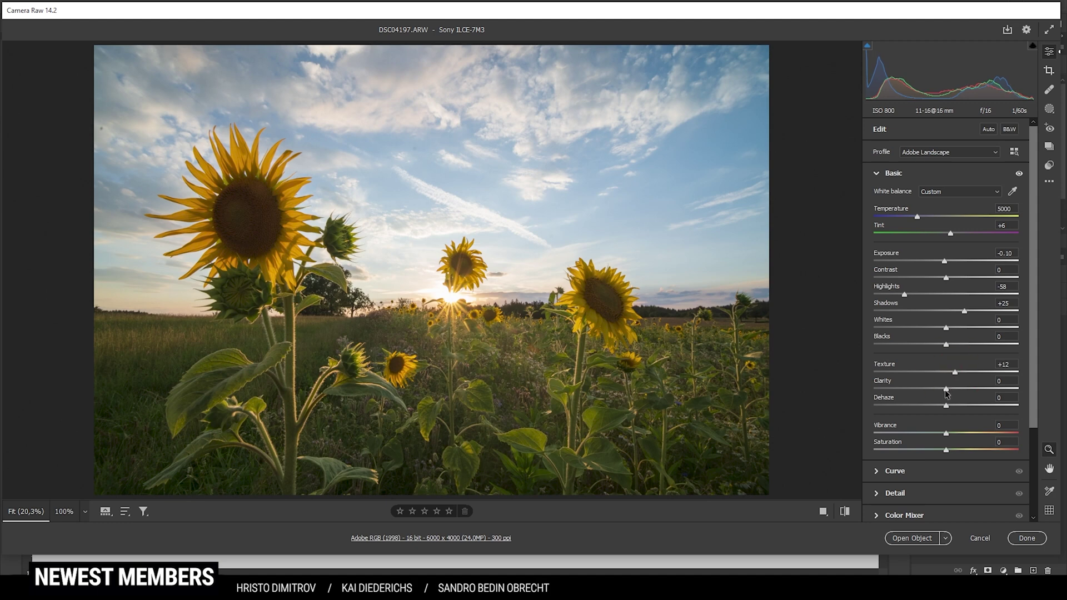
drag(946, 389, 938, 389)
drag(947, 434, 954, 437)
Step: Toggle the before/after view to compare the original and edited photo
click(845, 512)
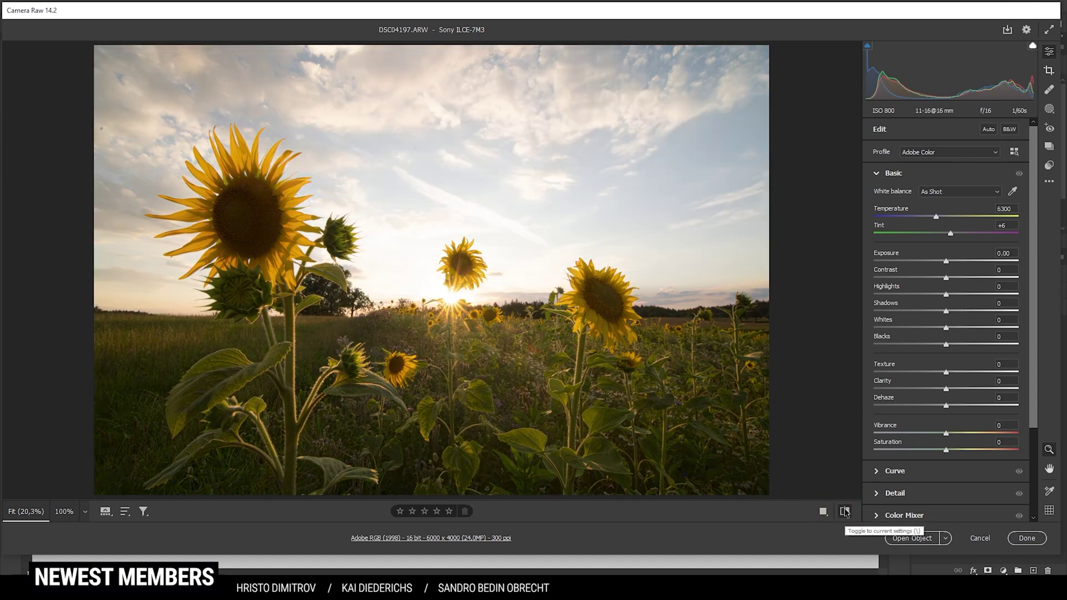
click(845, 511)
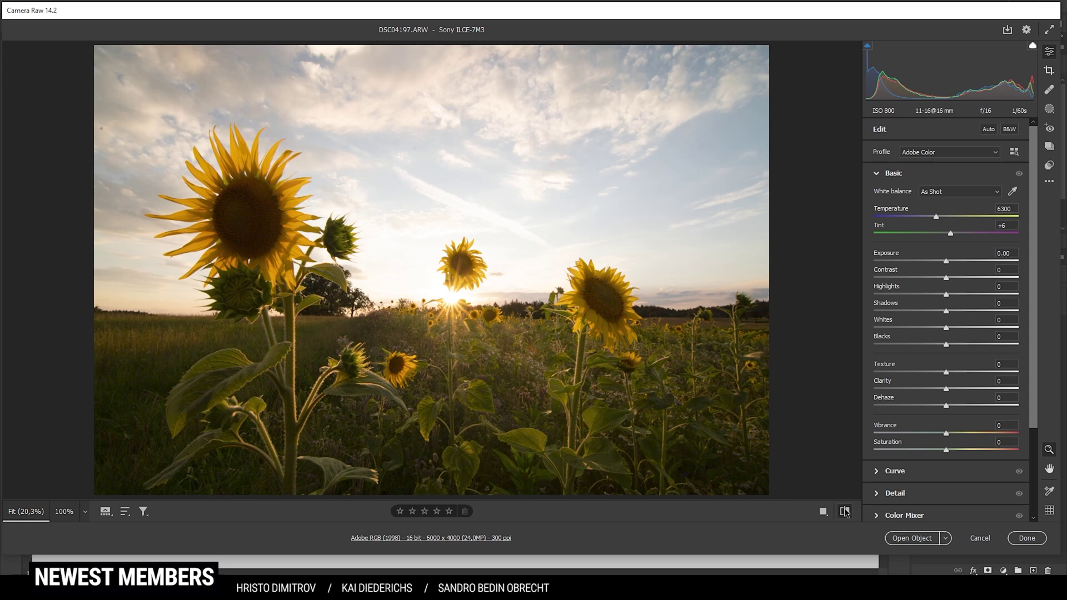
click(845, 511)
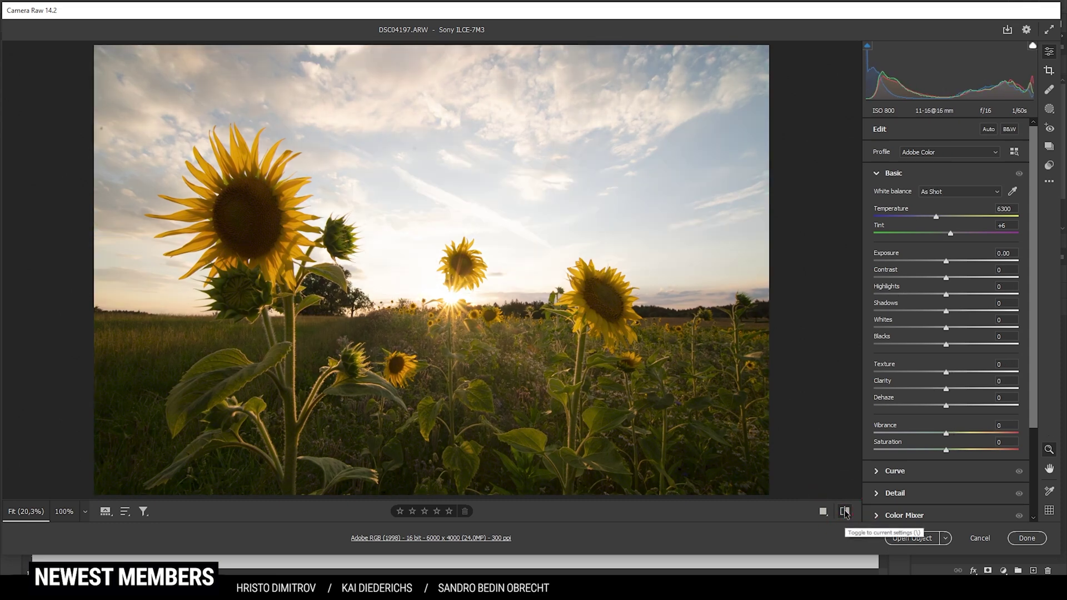
click(845, 511)
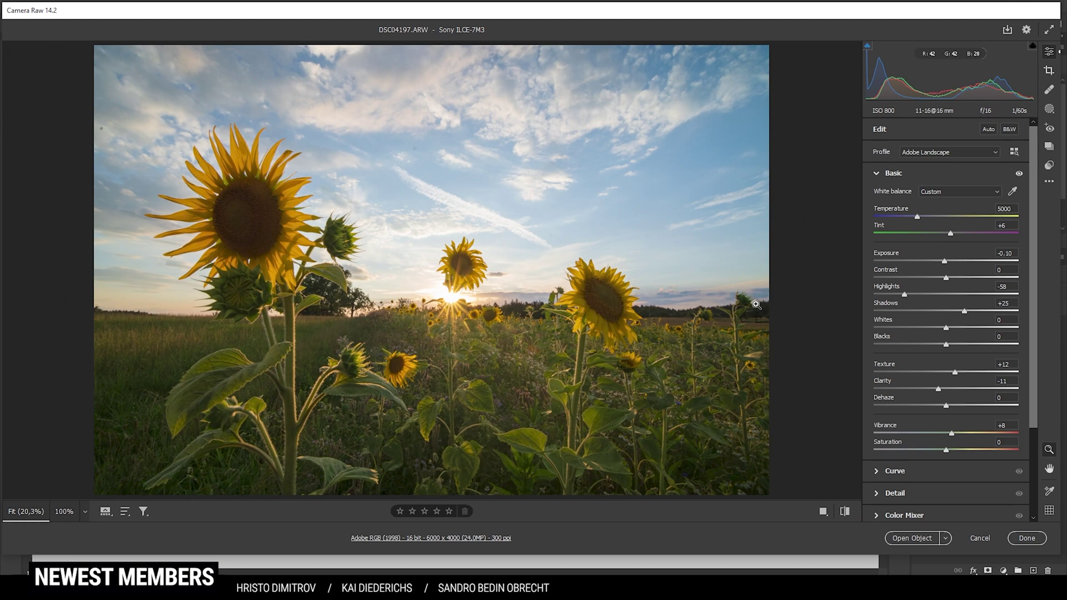
Step: Create a Color Range mask by sampling the blue sky
click(1049, 108)
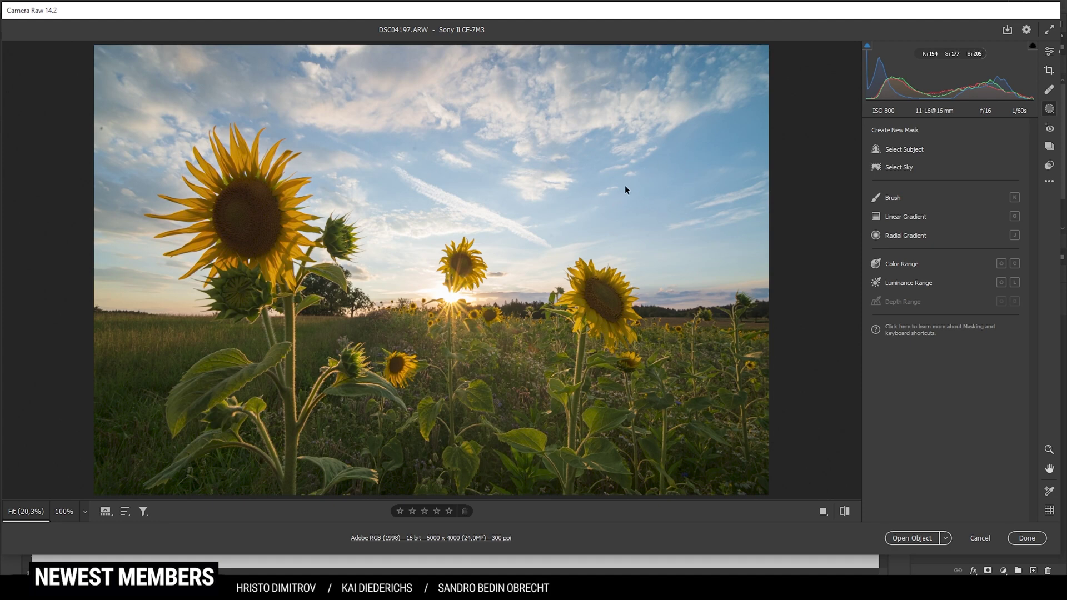
click(914, 265)
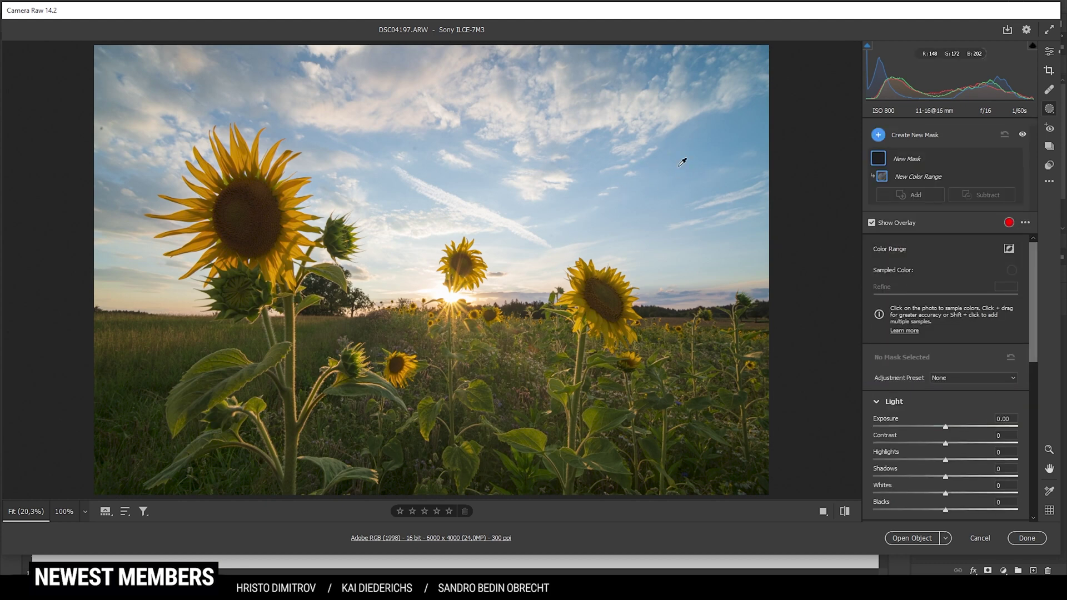
click(663, 174)
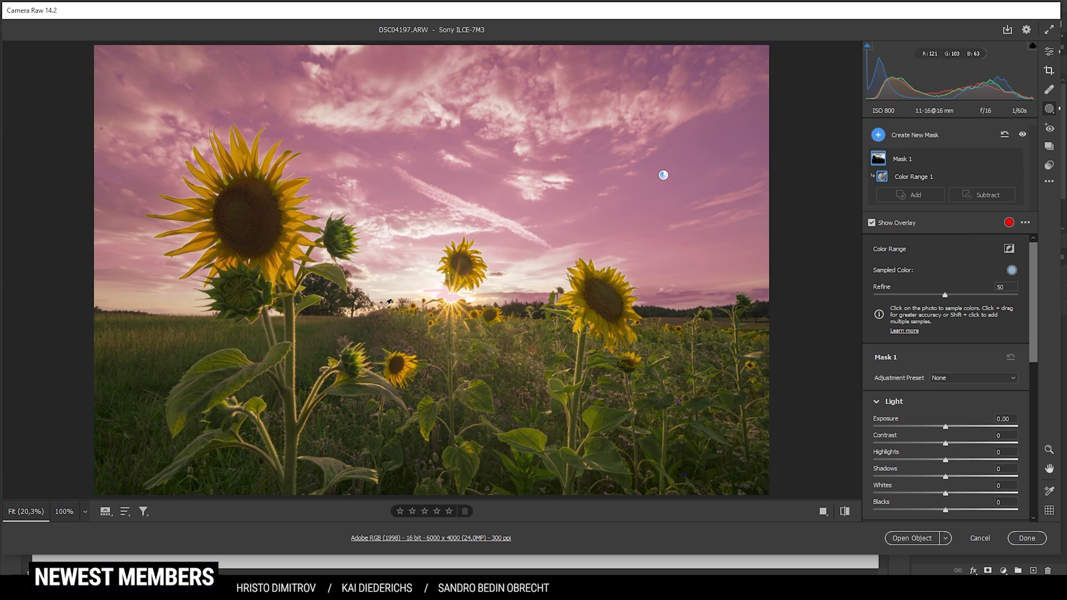
Step: Subtract a linear gradient rising from the horizon and lower the mask's Exposure to -1.15
click(985, 197)
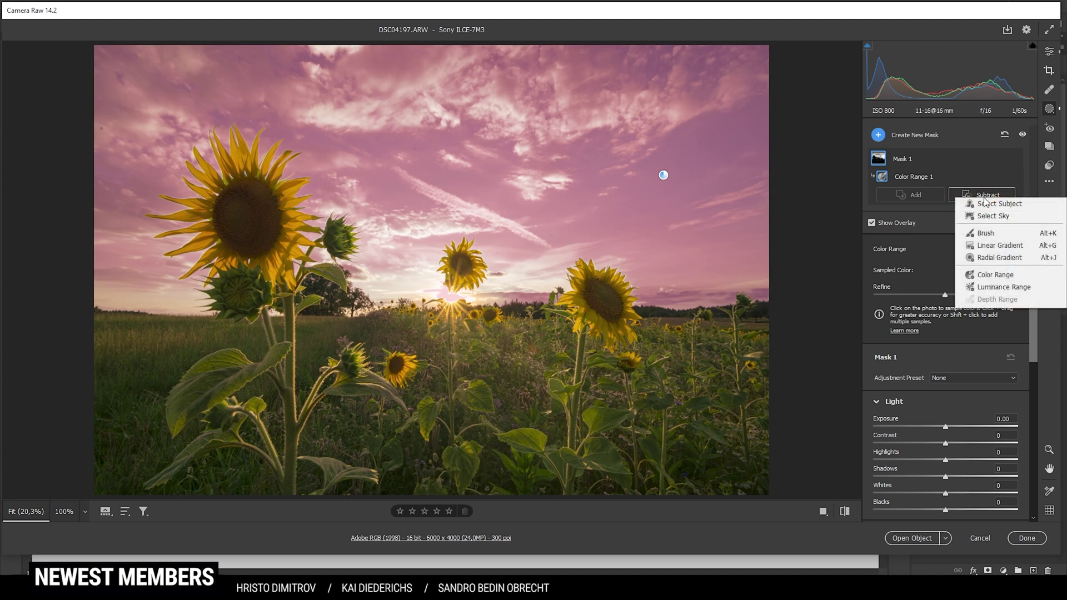
click(1001, 245)
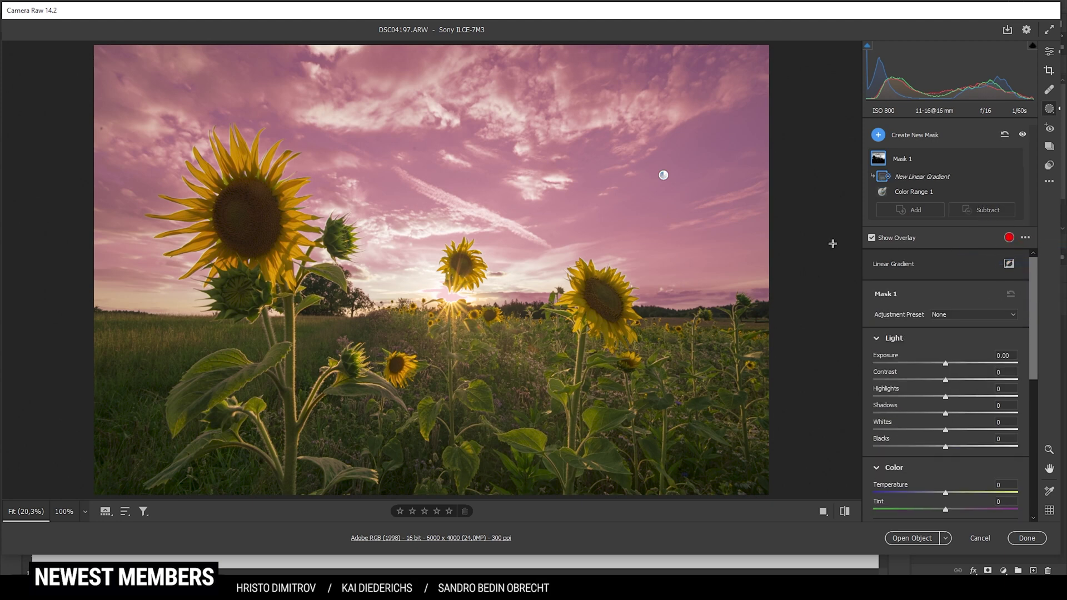
drag(432, 319, 470, 123)
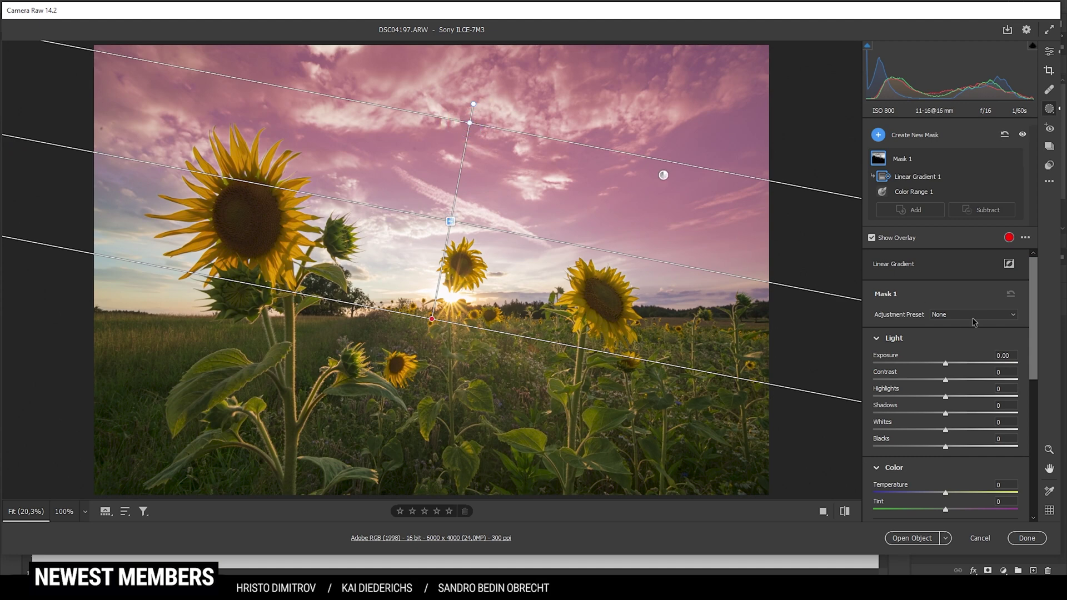
drag(947, 365, 926, 366)
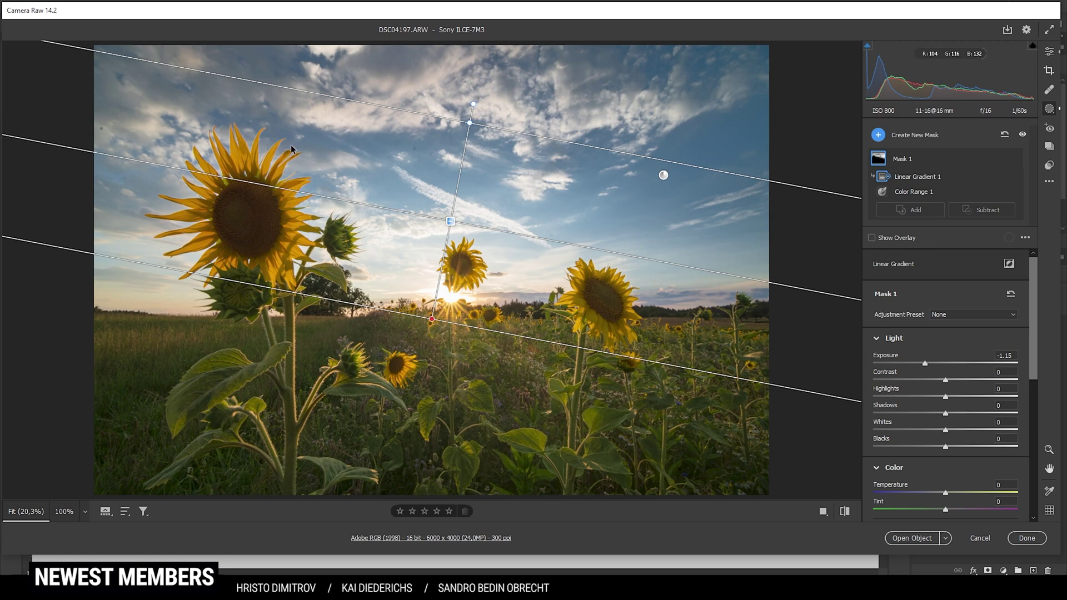
click(872, 237)
Step: Create a Color Range mask sampled from the sunflower petals, slightly widening the selection
click(878, 135)
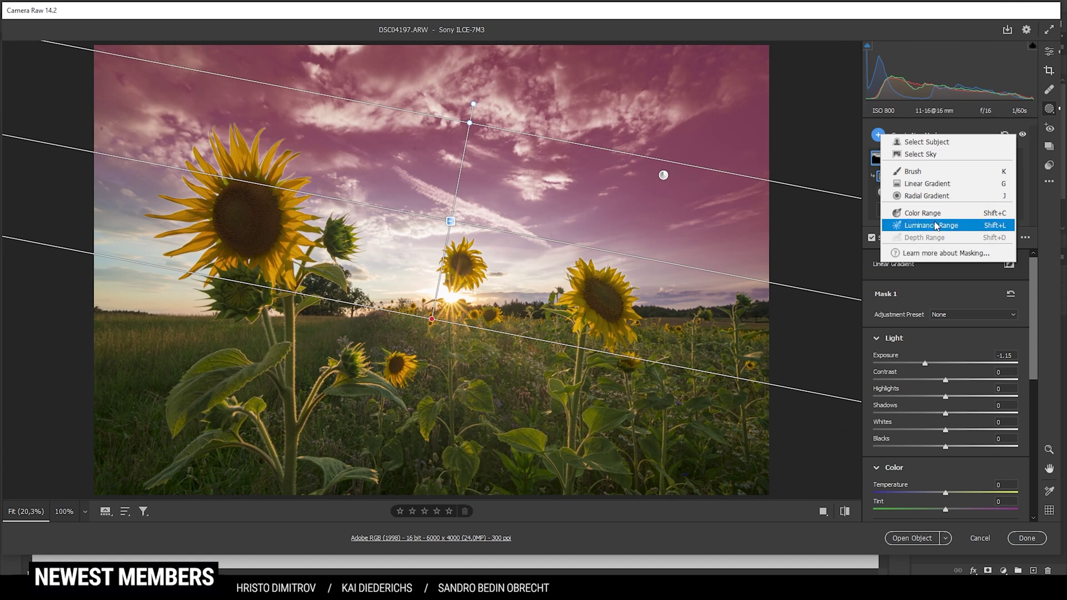
click(939, 213)
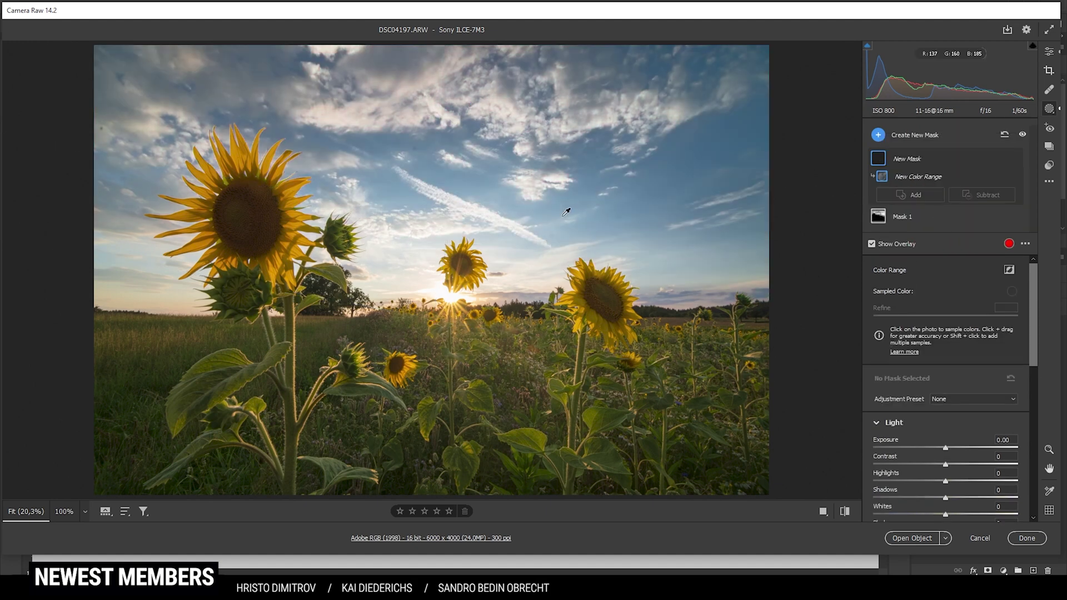
click(235, 153)
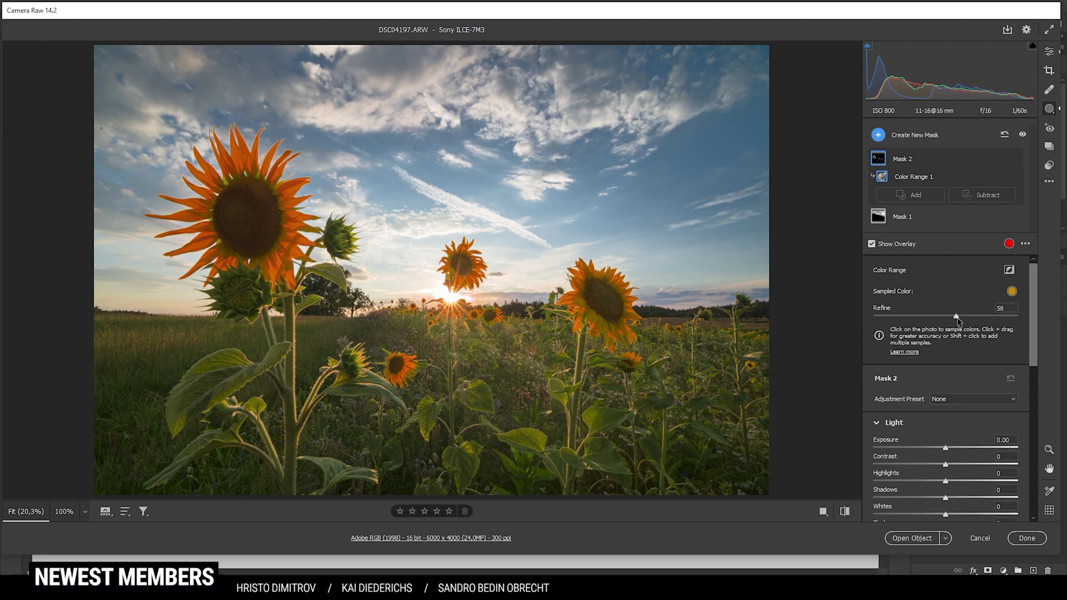
drag(961, 318, 965, 318)
Step: Give the sunflower mask Exposure +0.30, Whites +18, Temperature +18 and Saturation +37
drag(947, 452, 953, 453)
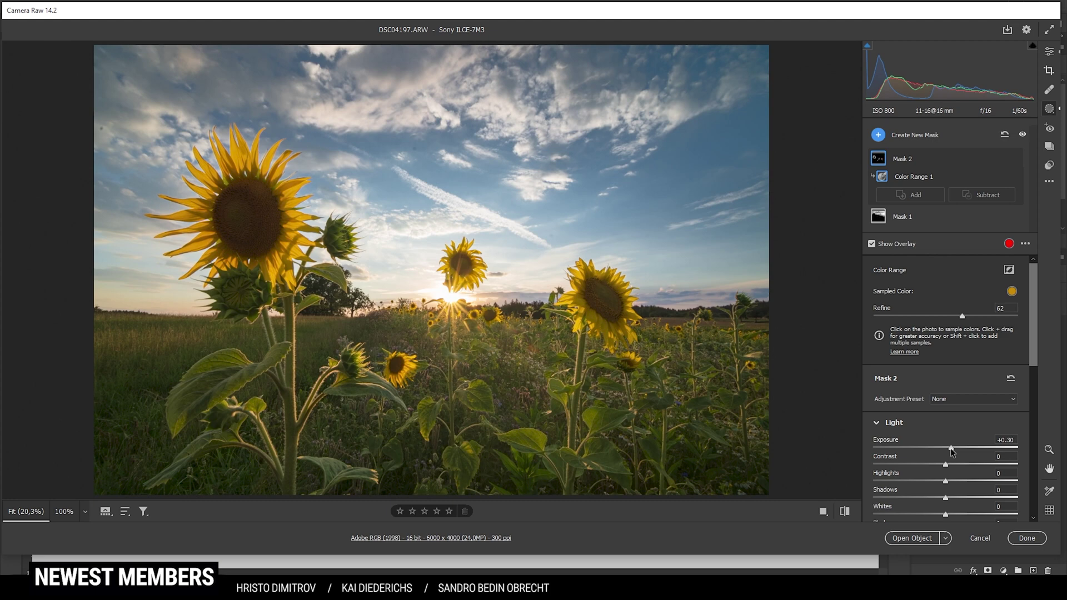
drag(946, 515, 954, 515)
scroll(945, 444, down, 3)
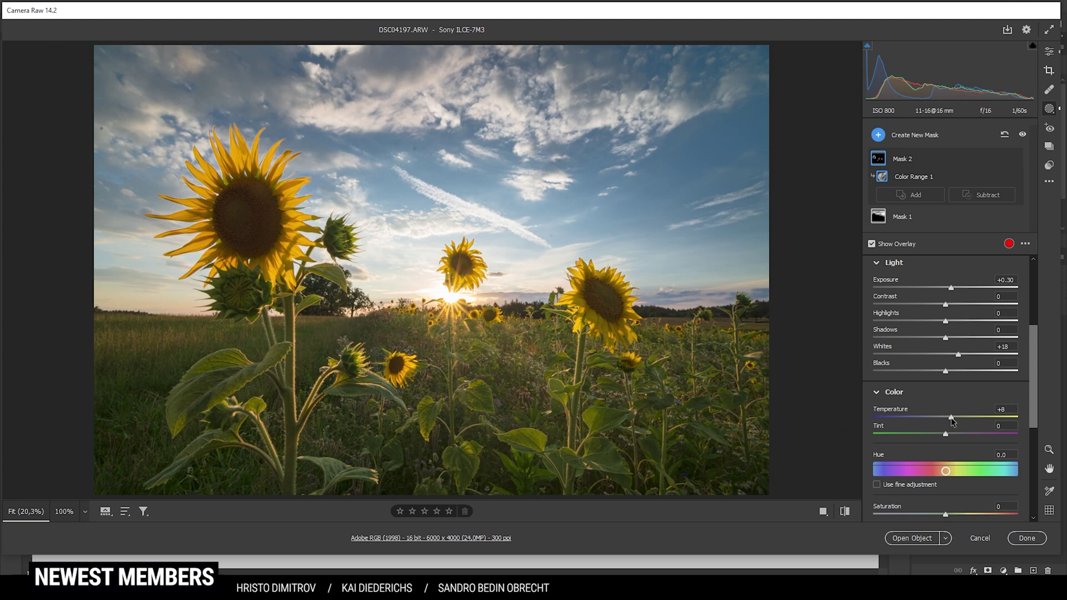
drag(951, 421, 954, 421)
scroll(949, 385, down, 3)
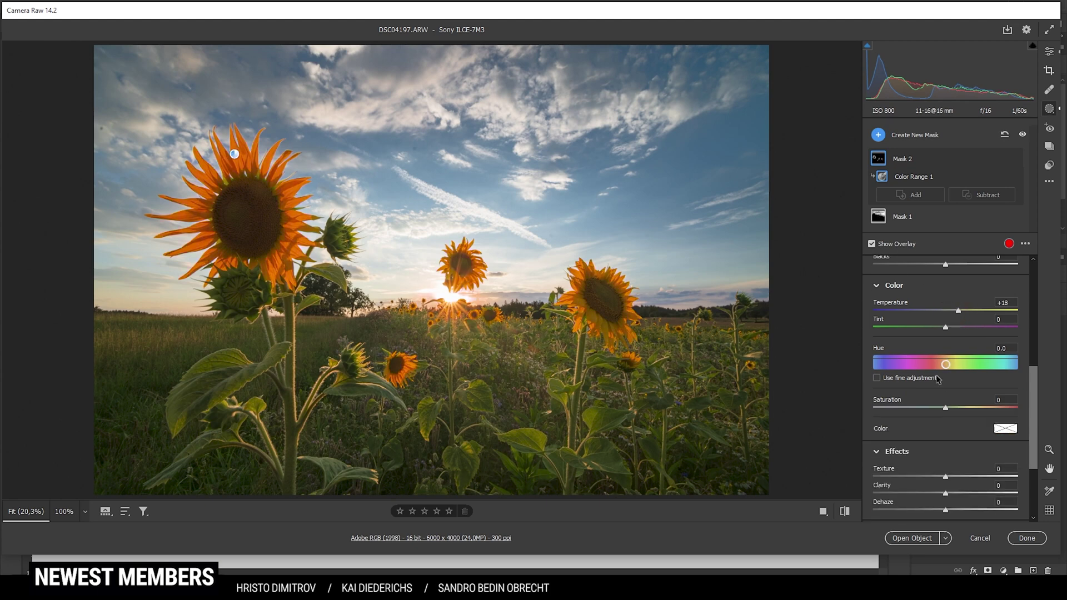
drag(948, 407, 968, 408)
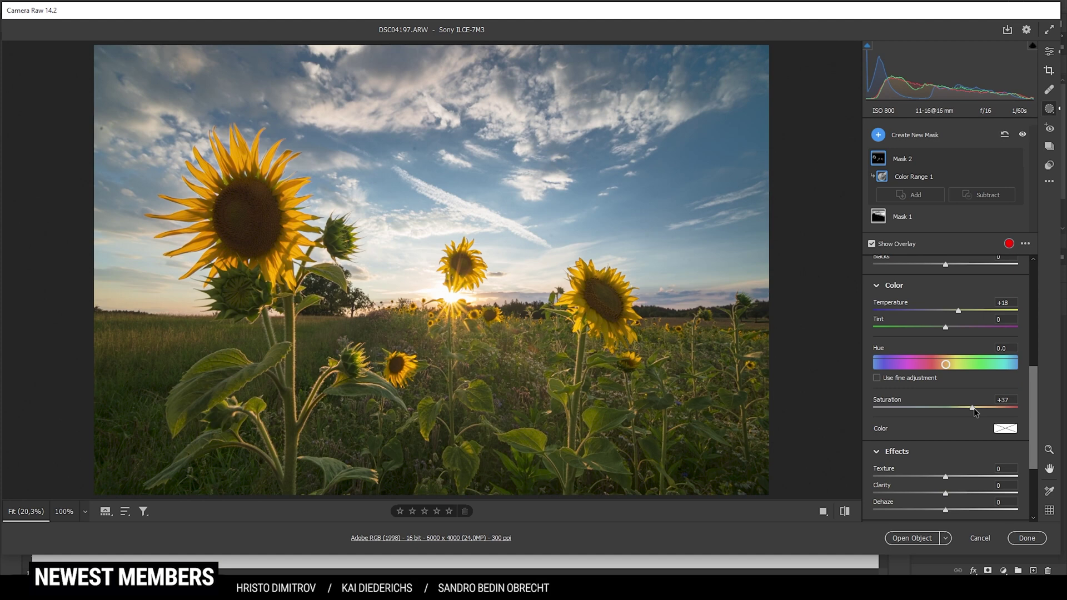
drag(974, 408, 974, 409)
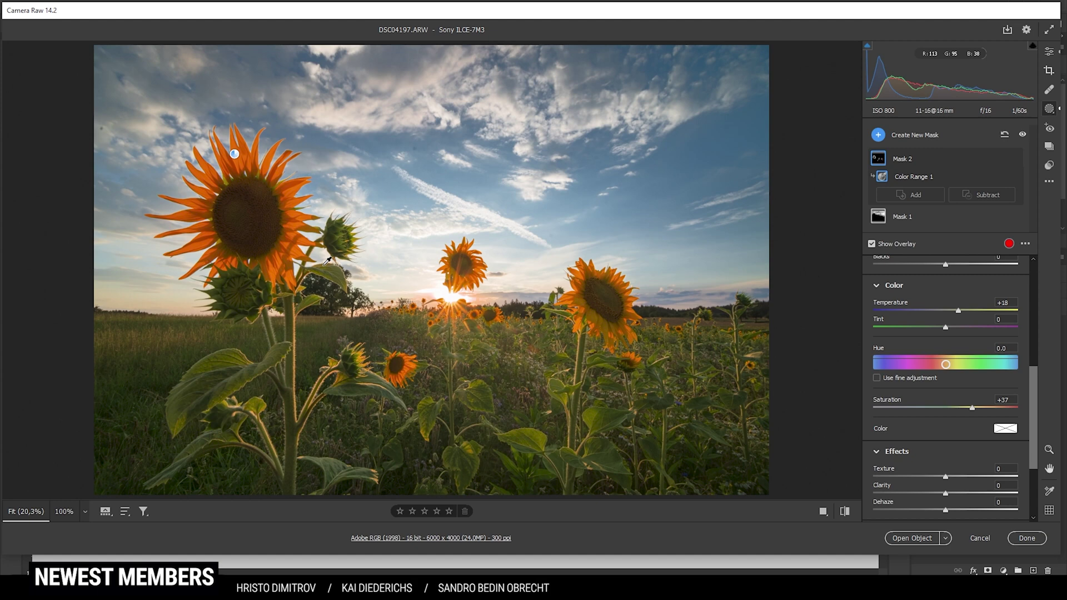
click(886, 138)
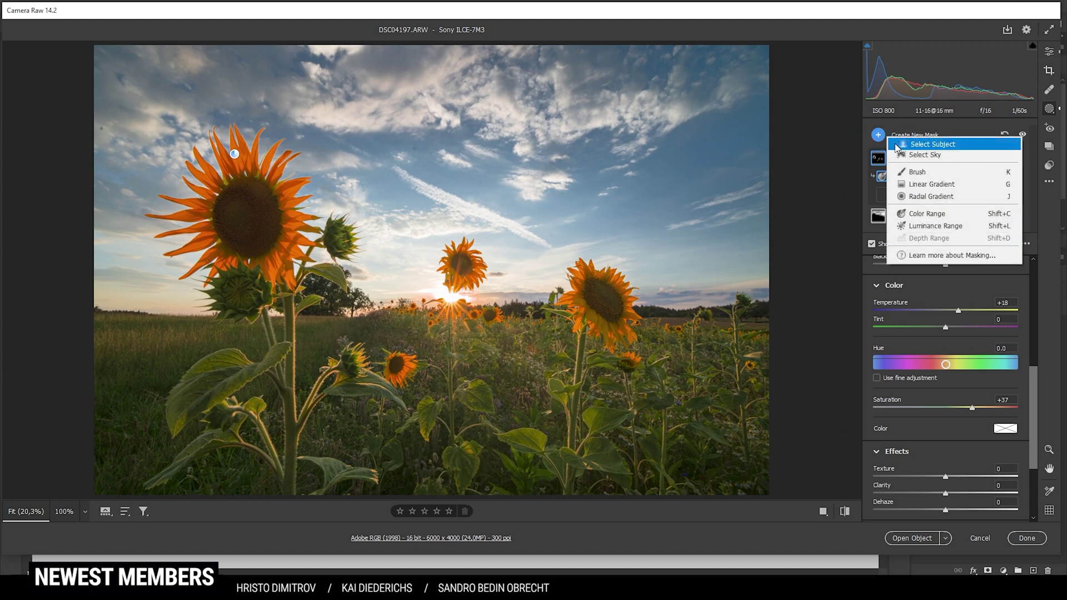
Step: Draw a radial gradient around the setting sun with Dehaze -57 and Temperature +18
click(930, 199)
drag(421, 290, 450, 306)
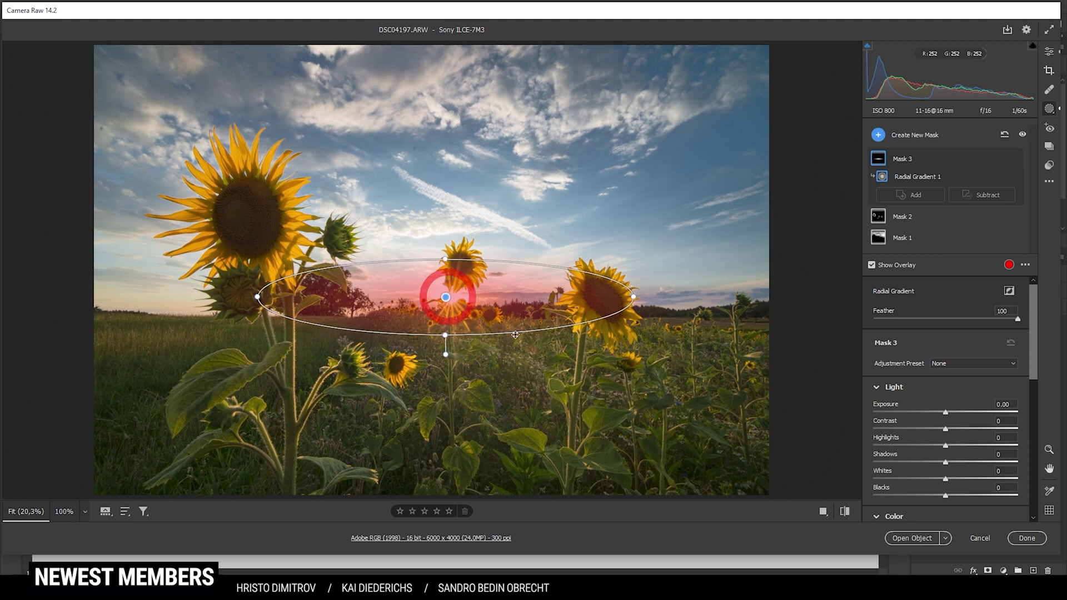
scroll(968, 408, down, 5)
scroll(968, 407, down, 2)
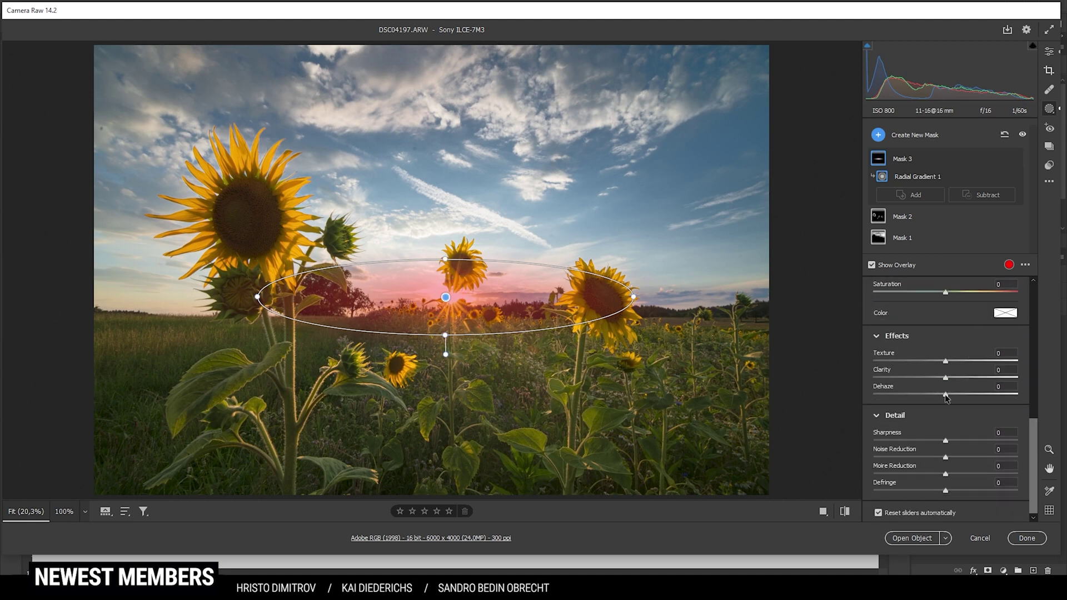
drag(946, 395, 902, 393)
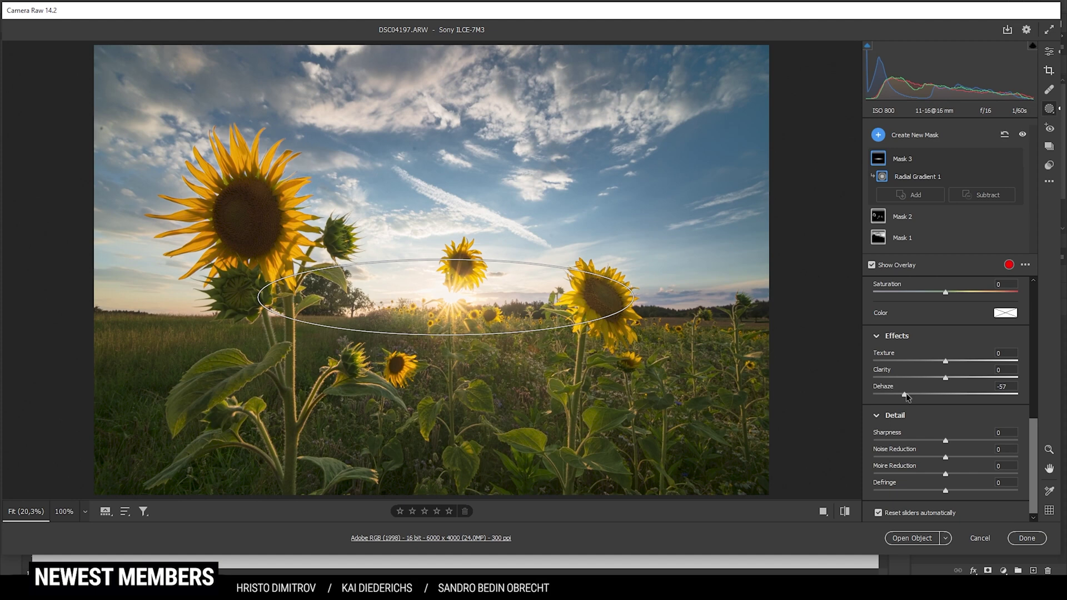
scroll(960, 392, up, 4)
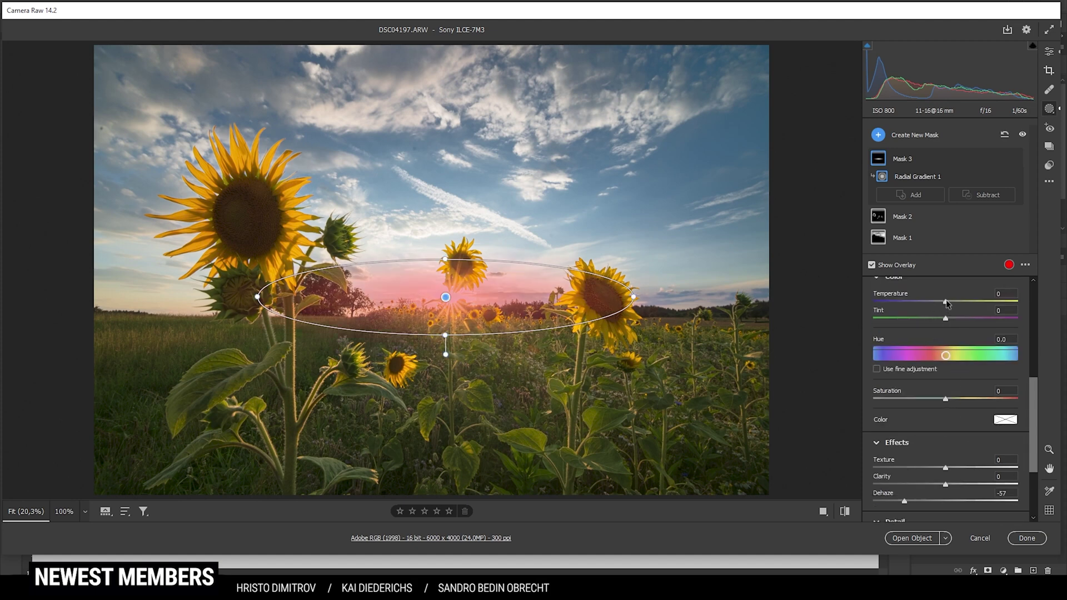
drag(945, 302, 951, 303)
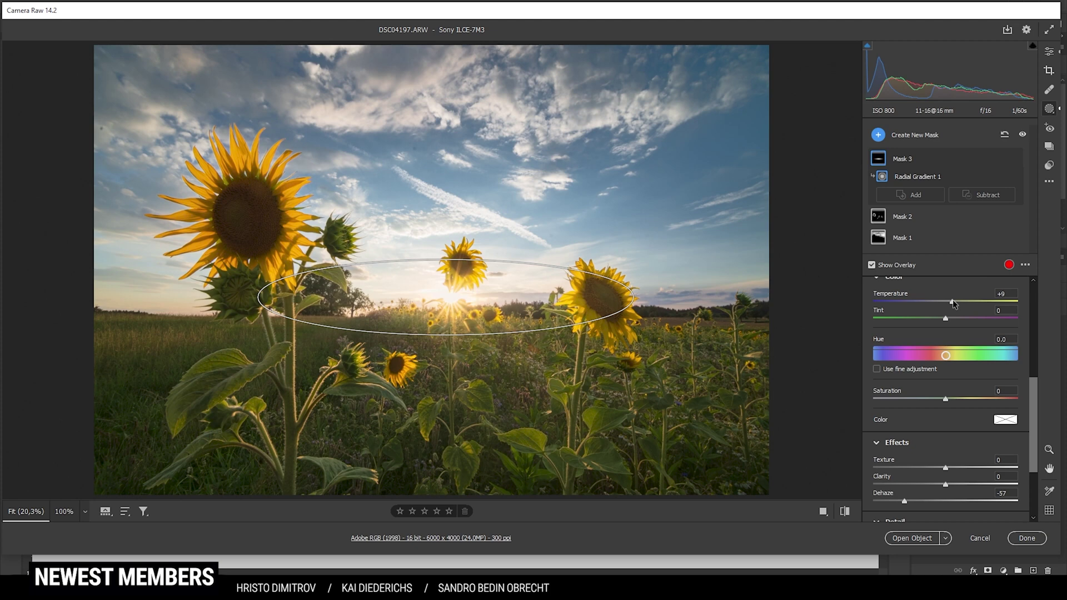
drag(953, 299, 958, 302)
click(912, 195)
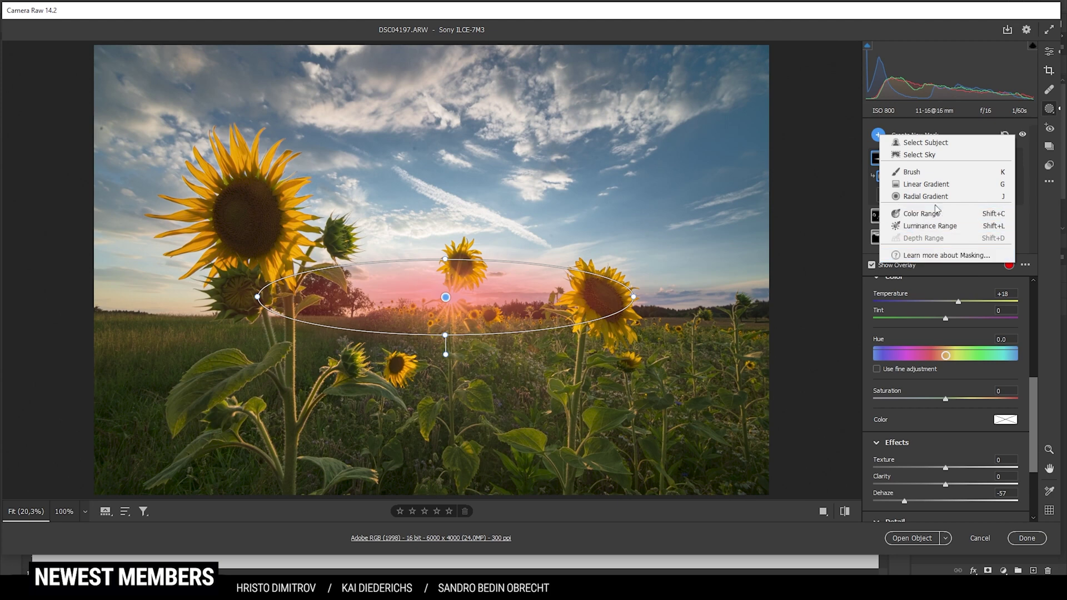
Step: Draw a large radial gradient ellipse across the middle of the photo and reposition it
key(Escape)
key(j)
drag(391, 322, 732, 379)
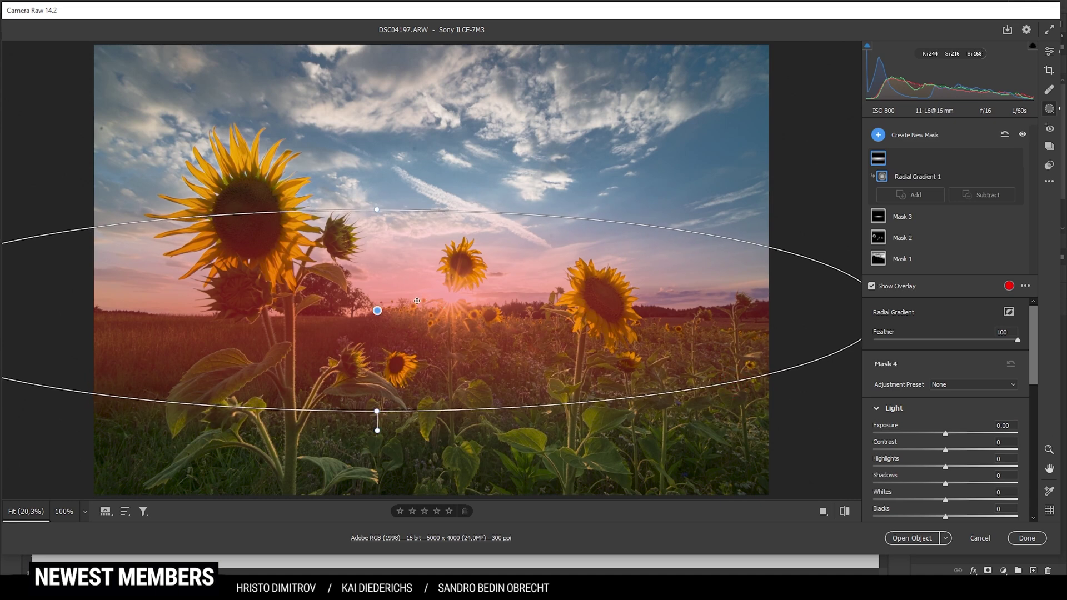
drag(377, 310, 446, 299)
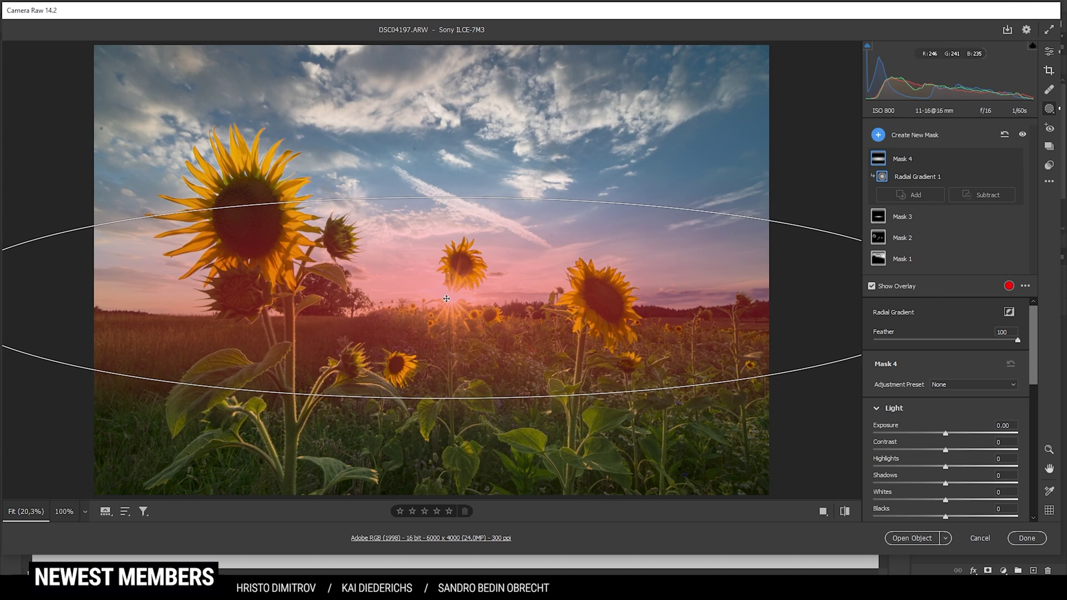
click(446, 299)
Step: Set the wide radial mask to Blacks +17 and Temperature +7
scroll(933, 489, down, 2)
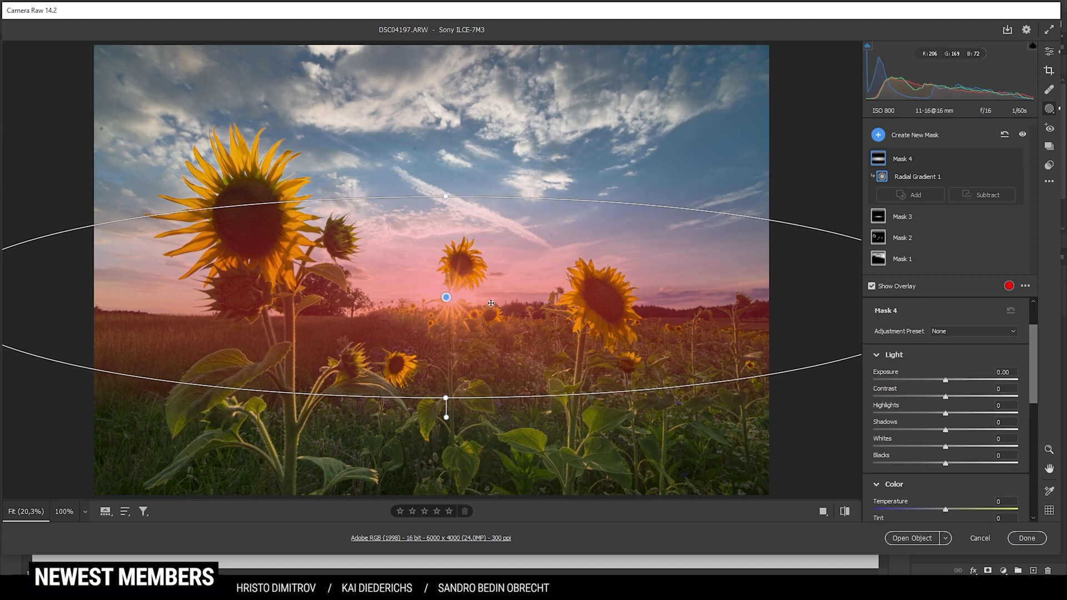
click(948, 464)
drag(948, 463, 952, 465)
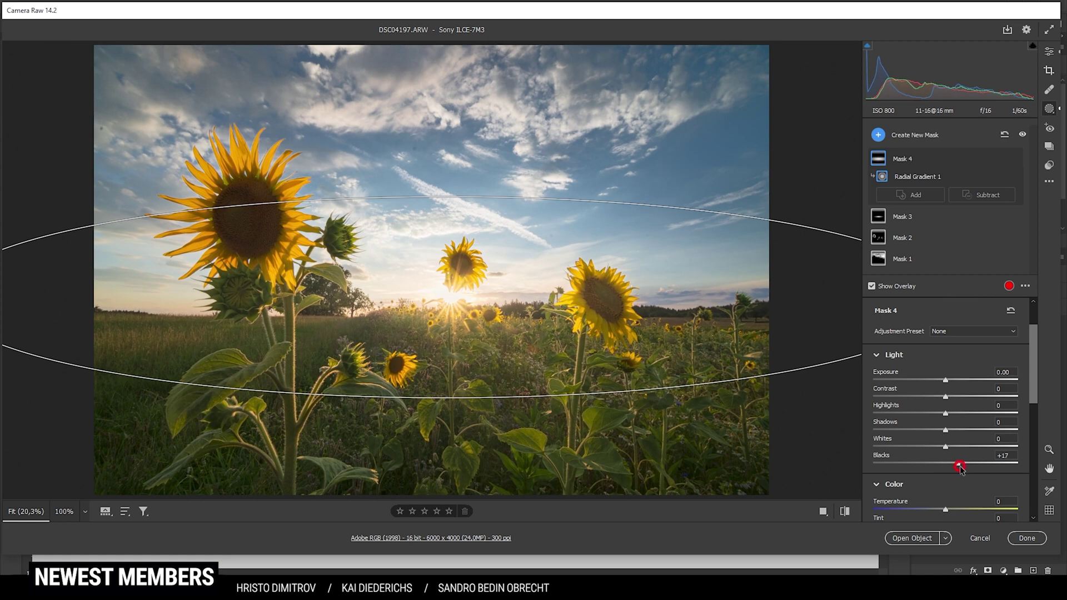
drag(961, 466, 961, 467)
scroll(951, 455, down, 2)
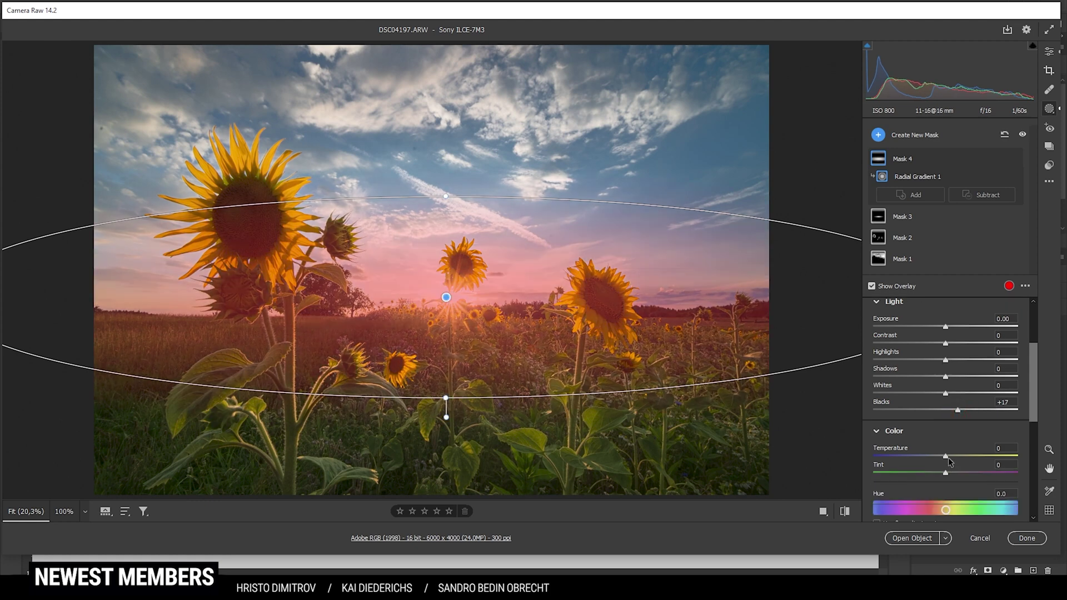
drag(948, 456, 949, 456)
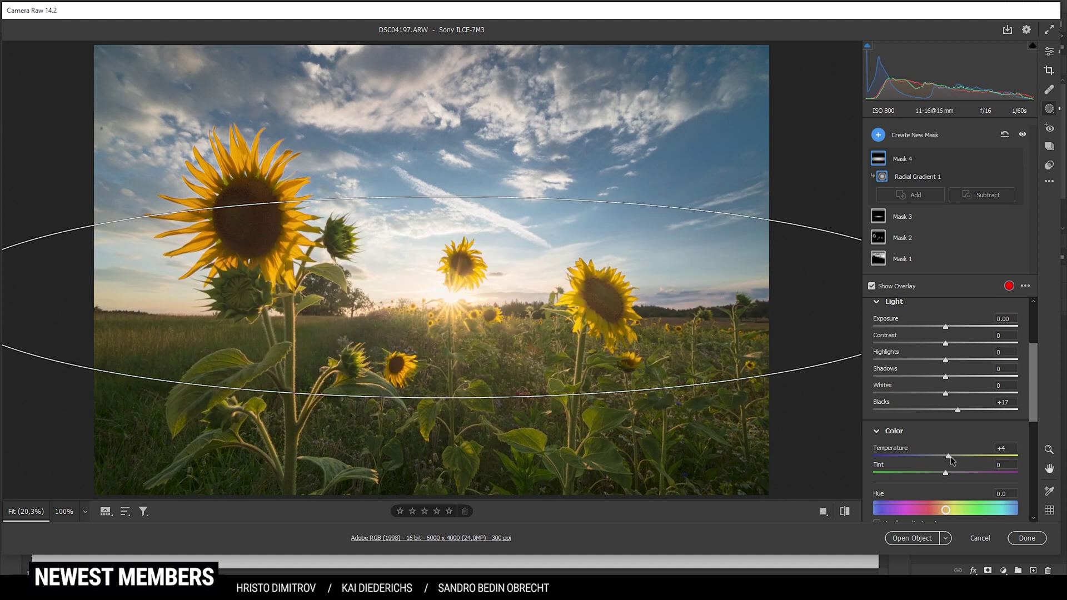
drag(953, 456, 952, 456)
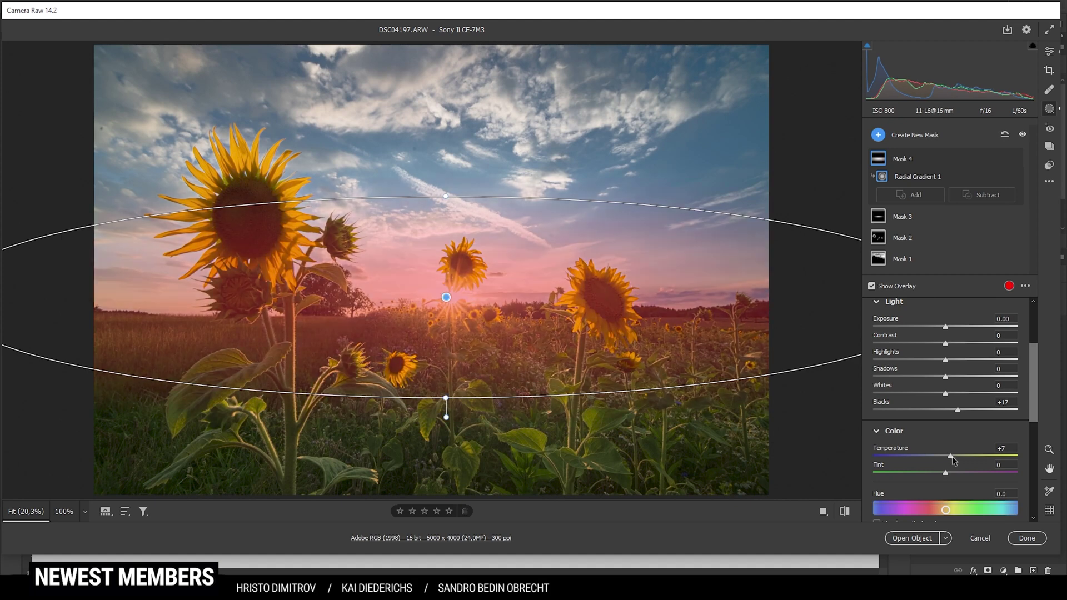
click(879, 134)
Step: Add a linear gradient down from the top-right sky with Clarity +18
click(912, 189)
drag(580, 82, 537, 258)
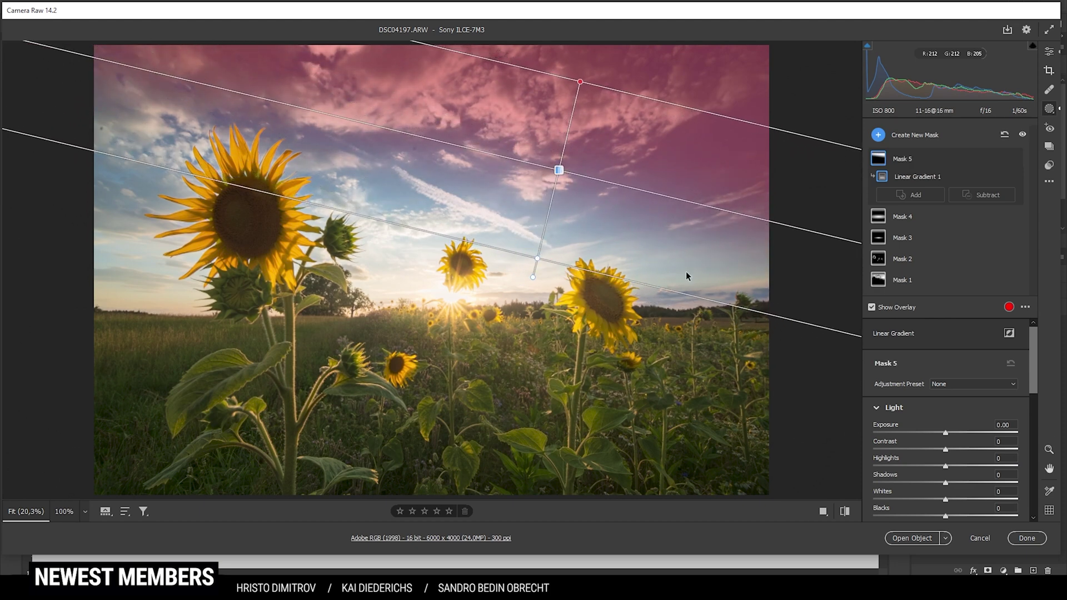
scroll(964, 418, down, 5)
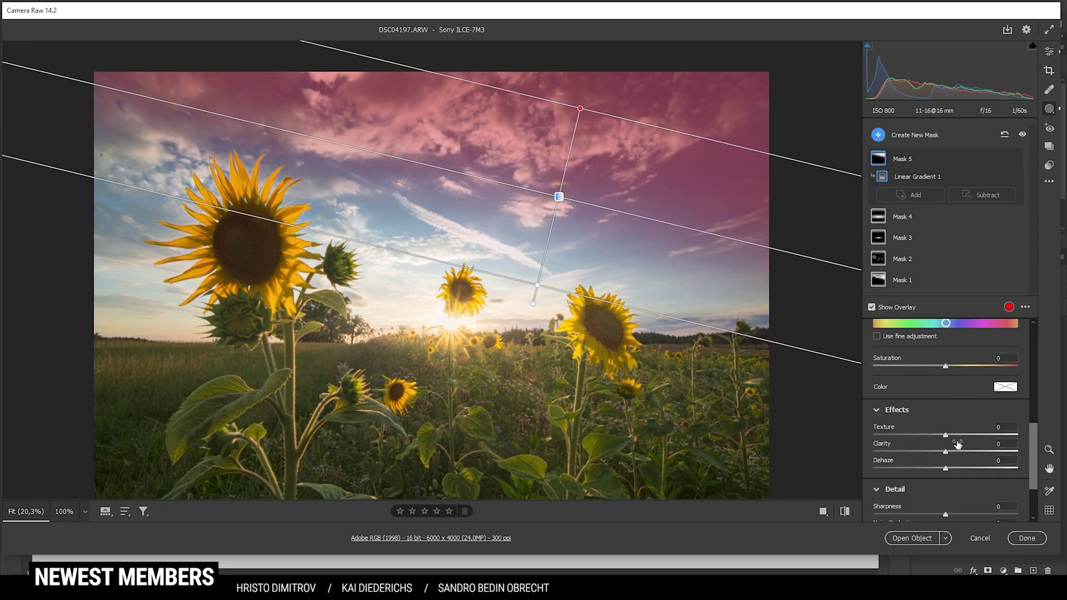
mouse_move(946, 450)
mouse_down()
mouse_move(971, 451)
mouse_move(959, 448)
mouse_up()
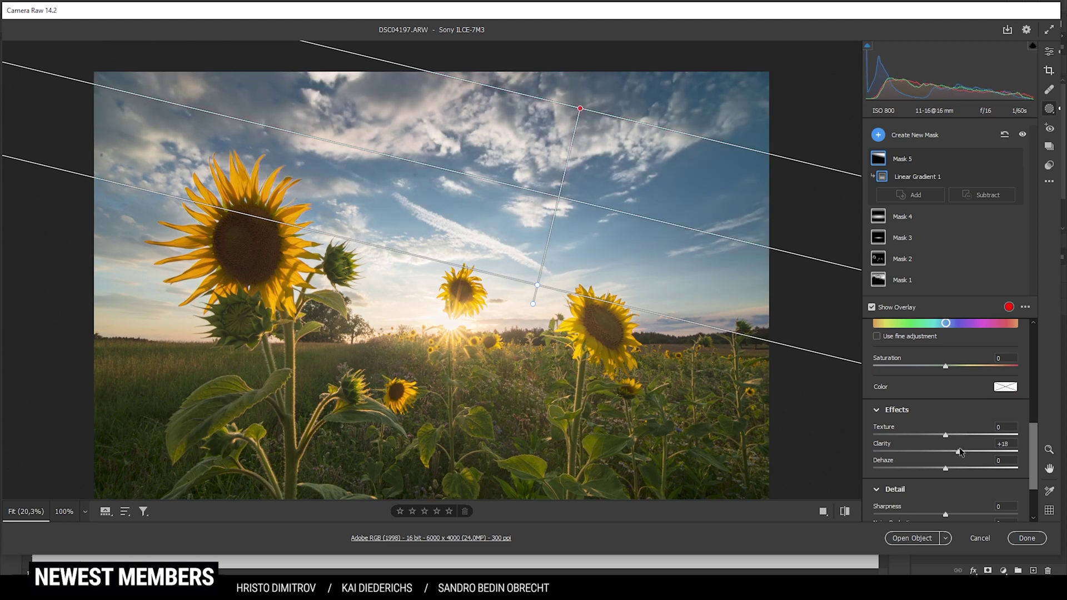
drag(959, 448, 960, 448)
Step: Add a foreground linear gradient with Whites -71 and Clarity +21, then exit masking
click(878, 135)
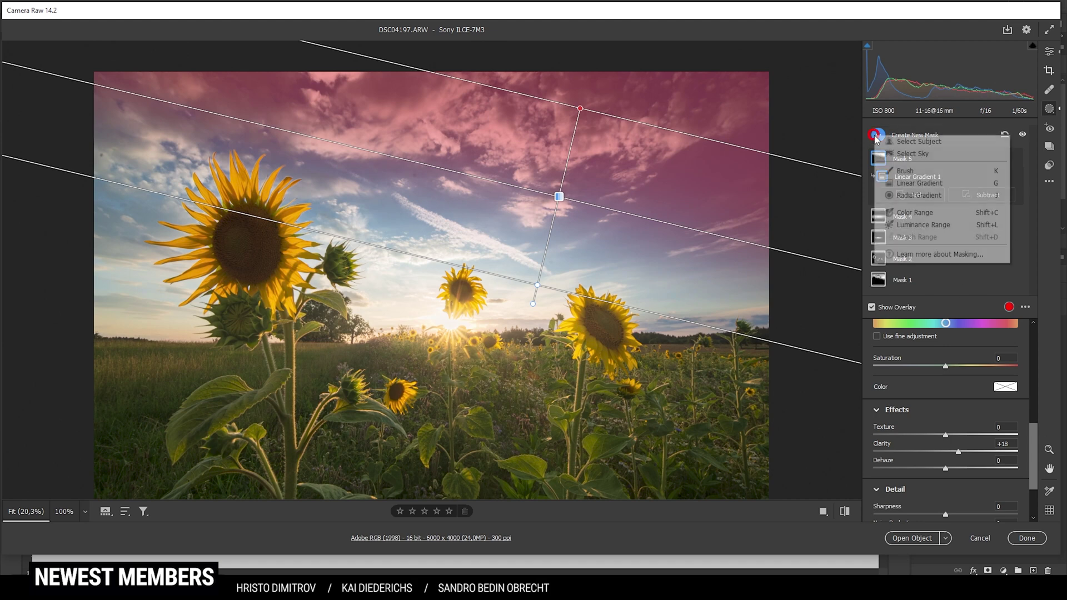
click(926, 189)
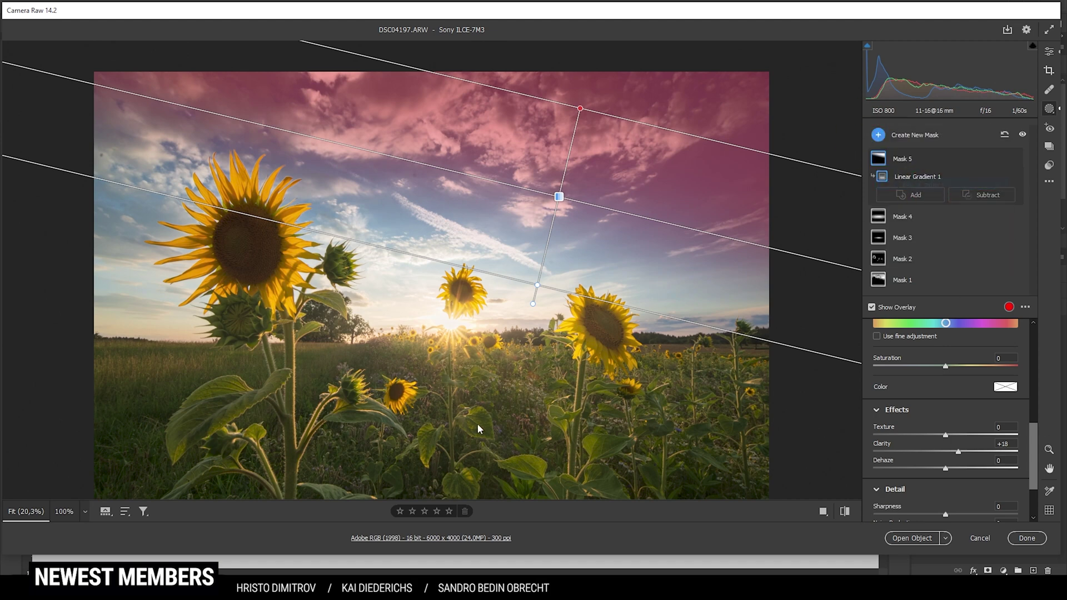
drag(453, 471, 453, 351)
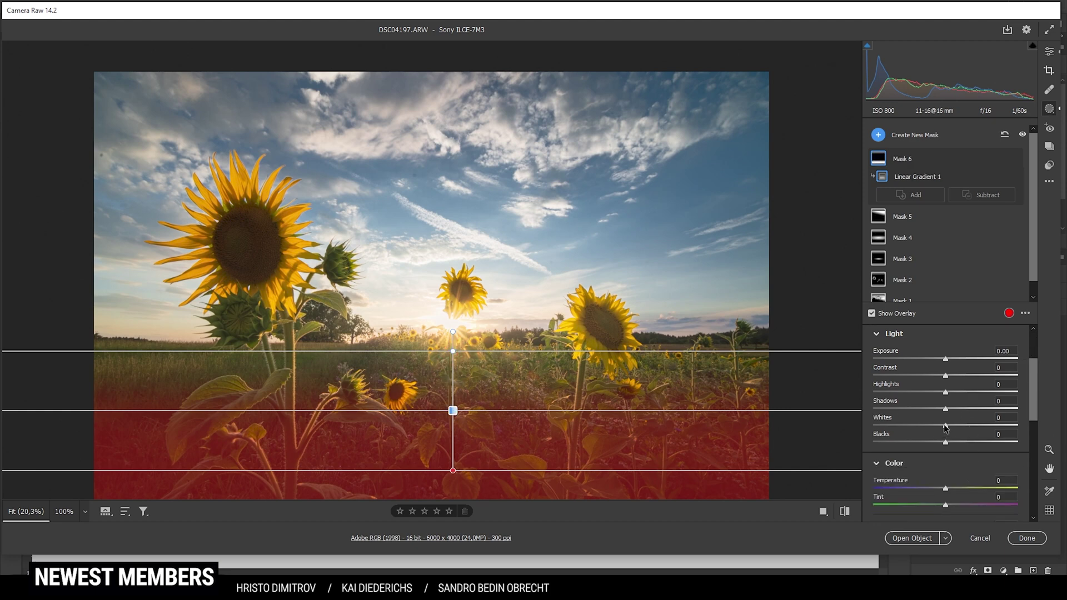
drag(946, 426, 892, 430)
scroll(939, 445, down, 4)
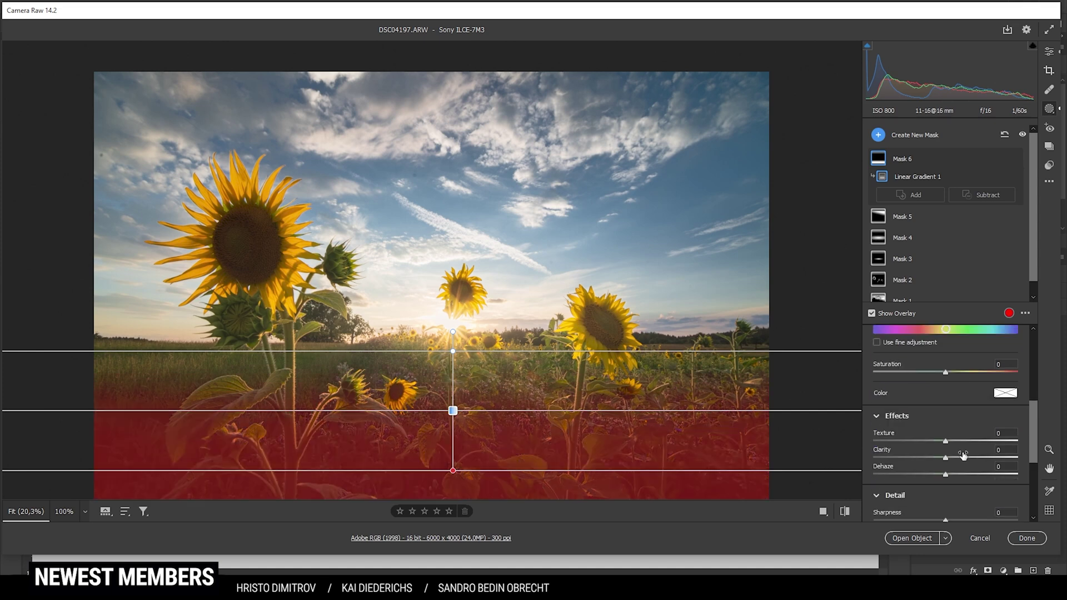
drag(946, 456, 962, 457)
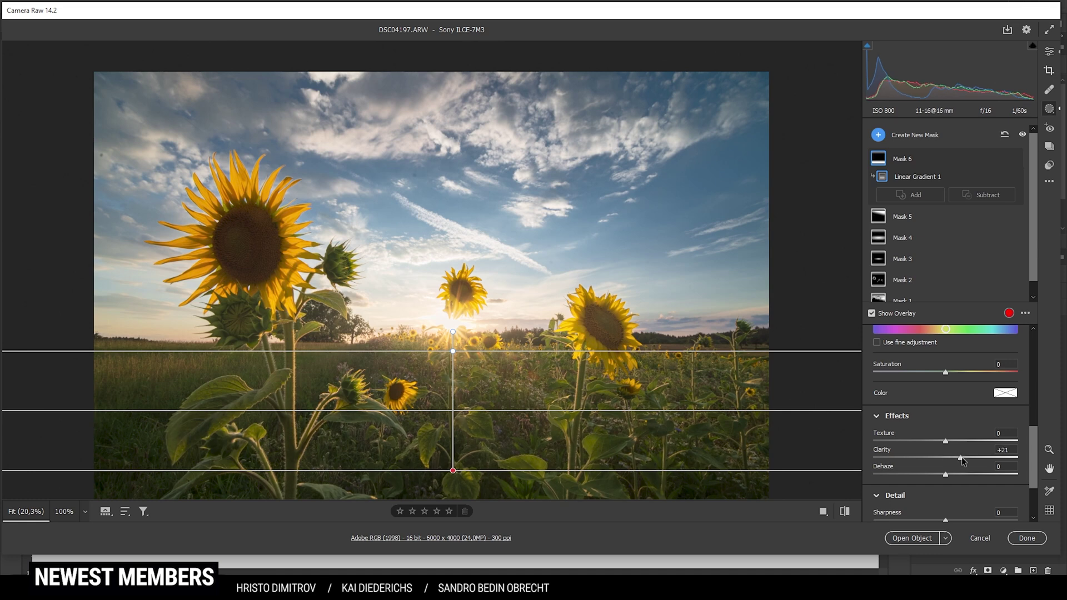
drag(961, 459, 961, 458)
key(e)
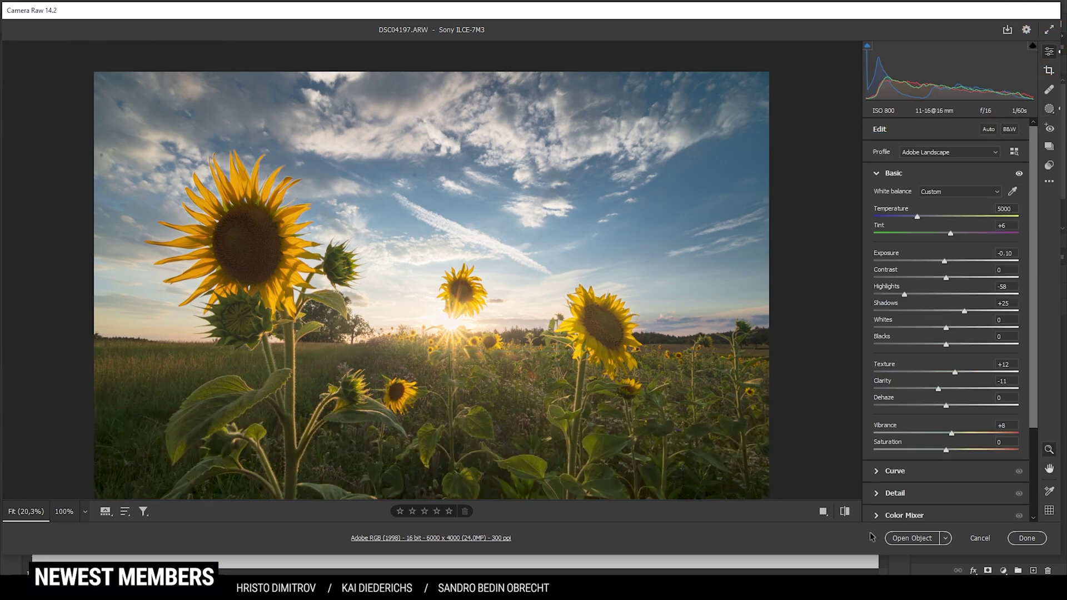
click(845, 511)
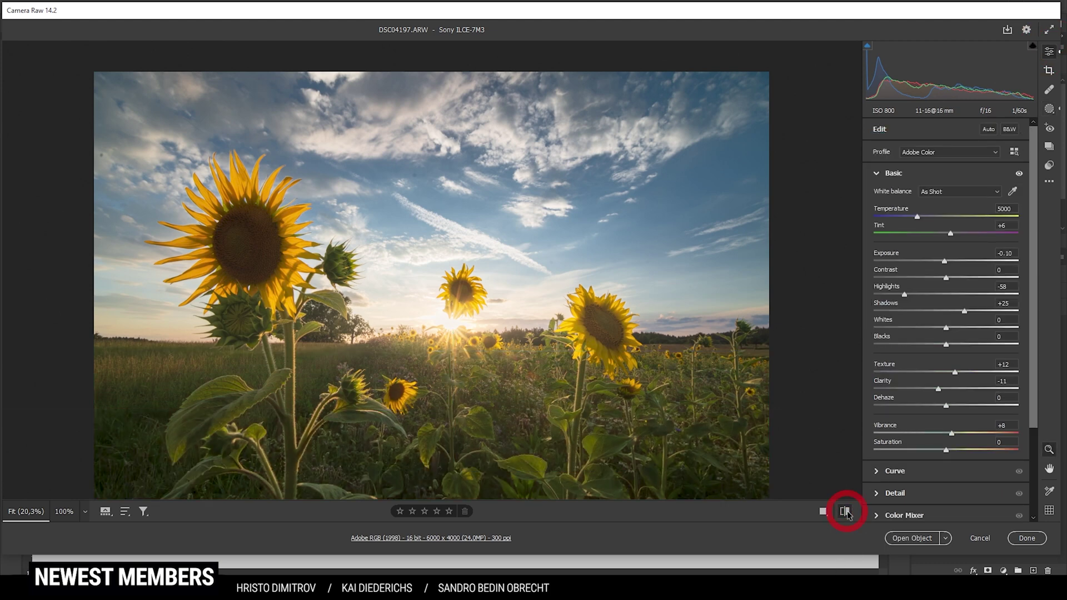
click(845, 511)
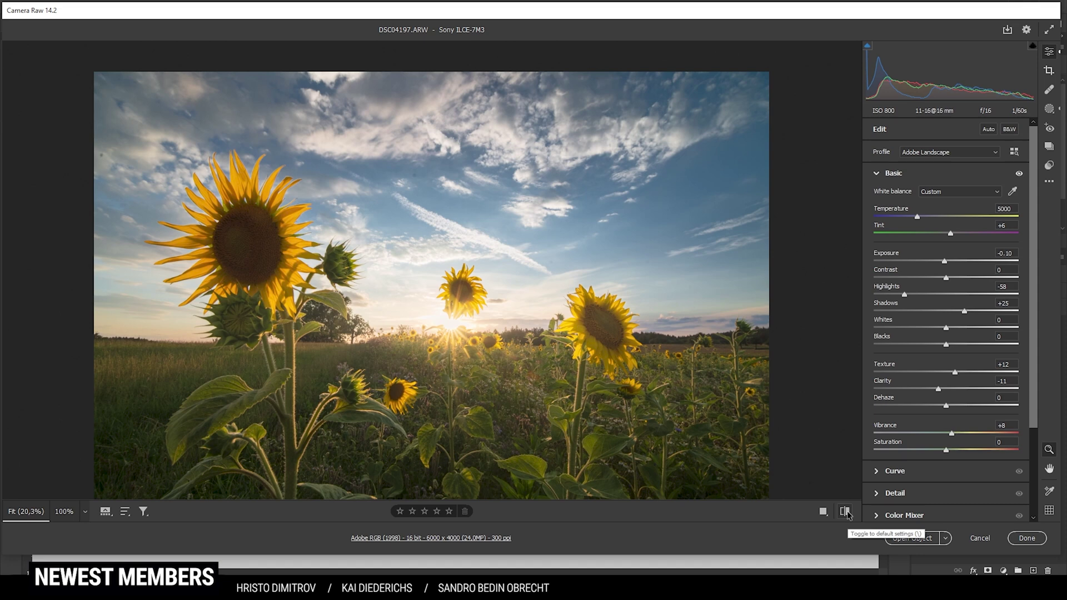
click(846, 512)
click(846, 512)
click(845, 512)
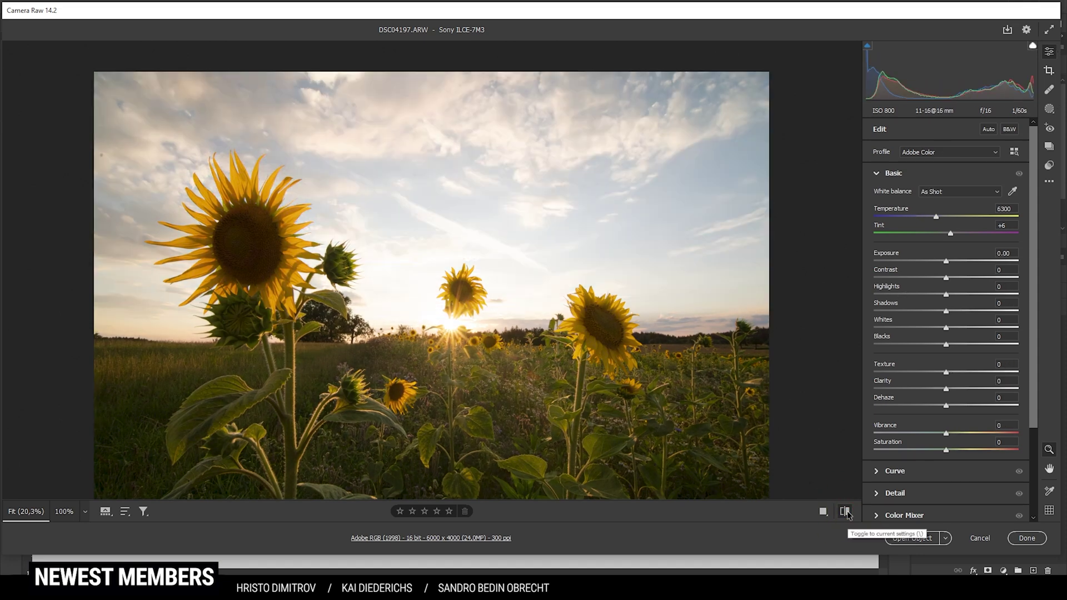
click(845, 512)
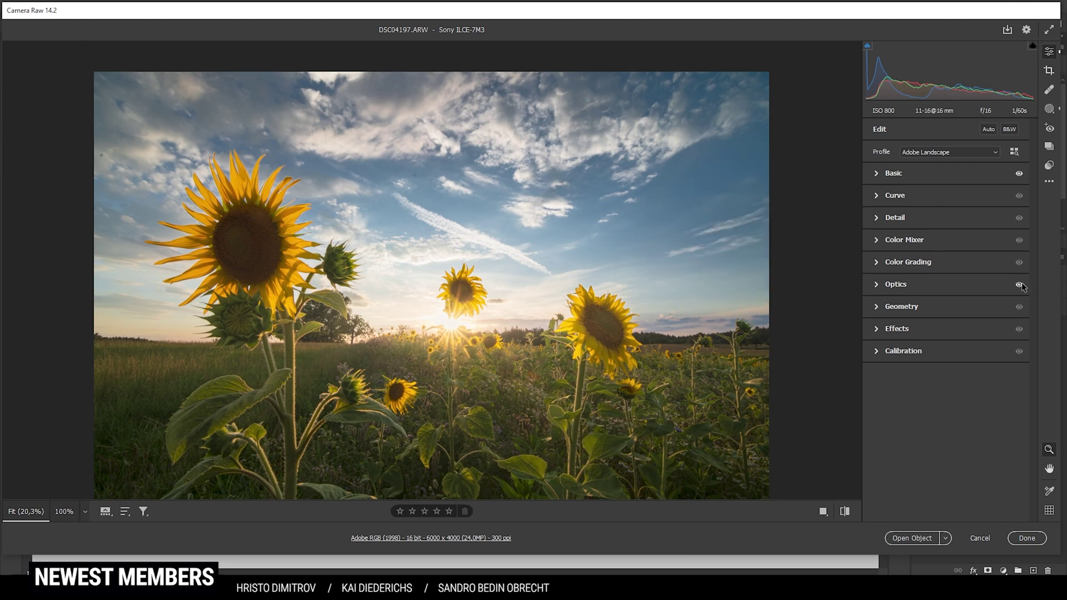
click(878, 242)
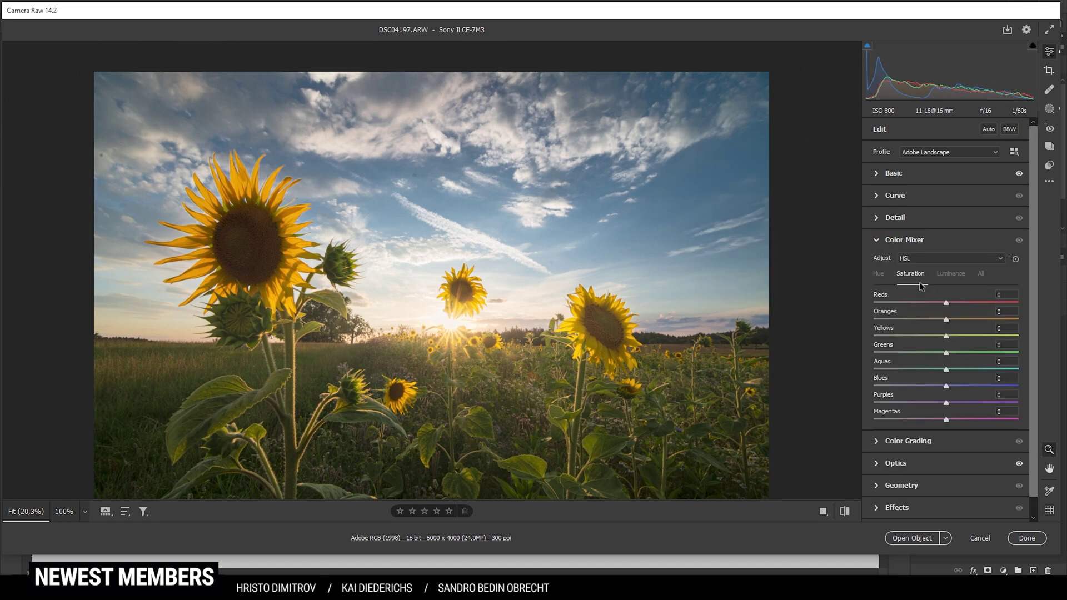
Step: In HSL Luminance, set Yellows to +12, brighten Greens, and darken Blues to -18
click(949, 274)
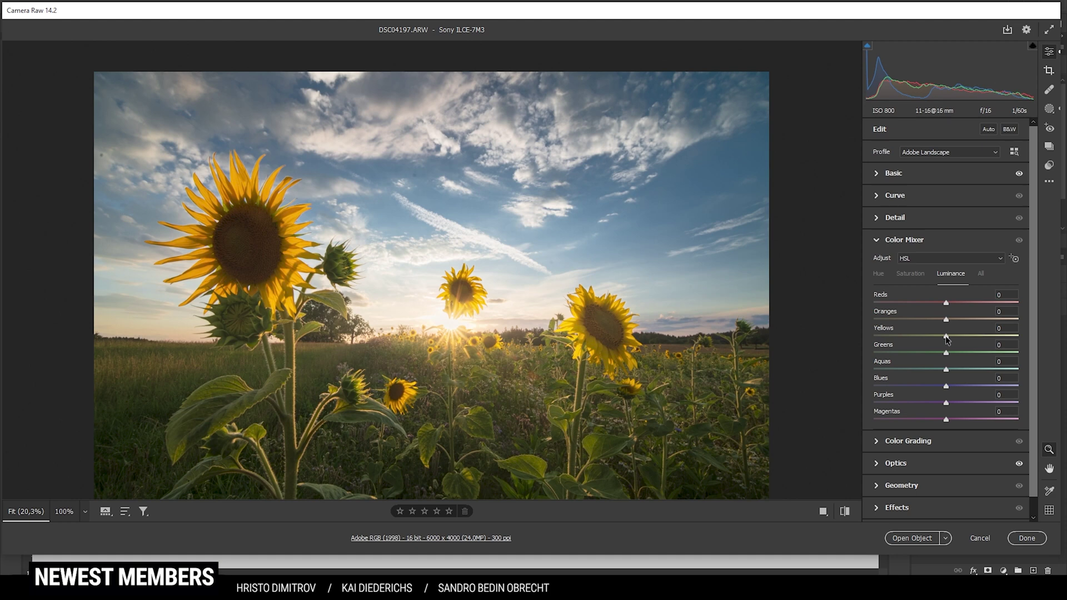
drag(947, 340, 961, 340)
drag(962, 340, 955, 340)
drag(962, 358, 1003, 355)
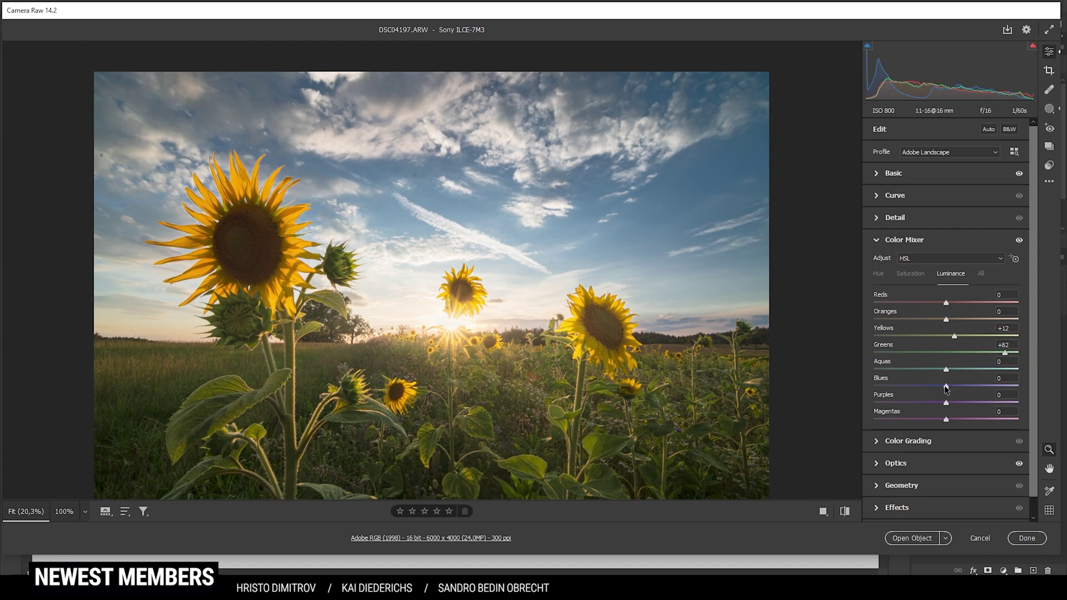
drag(947, 390, 936, 390)
Step: In HSL Saturation, set Yellows +41 and Greens +57, and lower Blues to -14
click(906, 276)
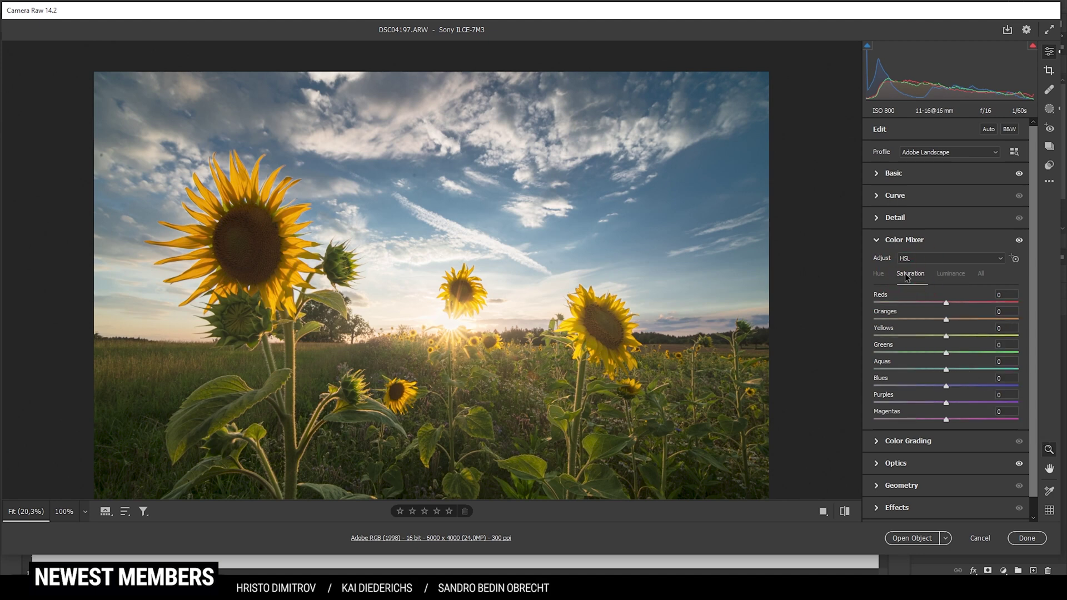
drag(946, 336, 989, 352)
drag(946, 387, 936, 387)
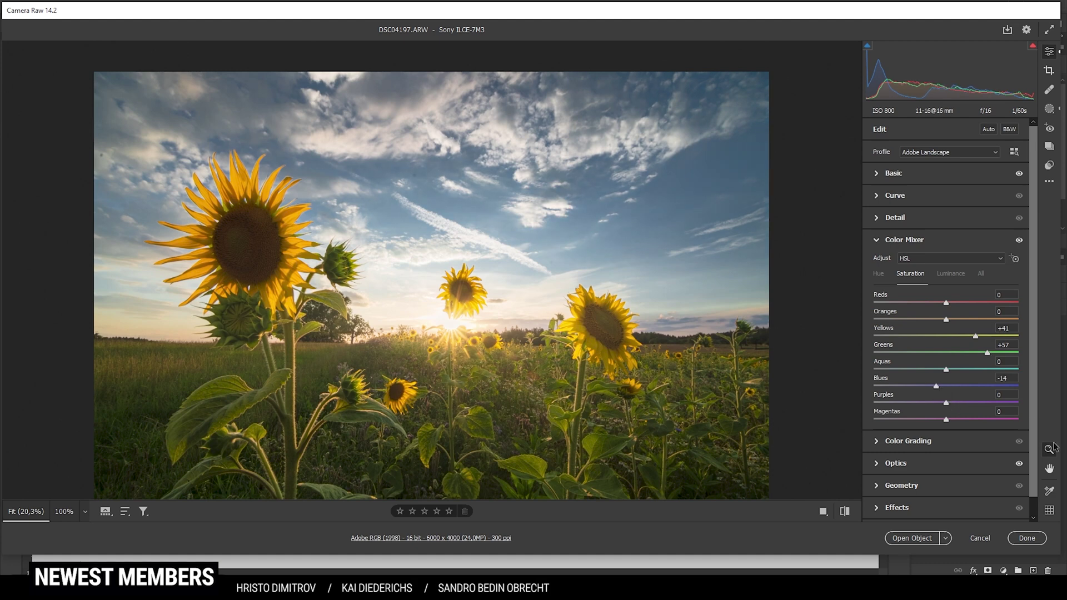
click(903, 240)
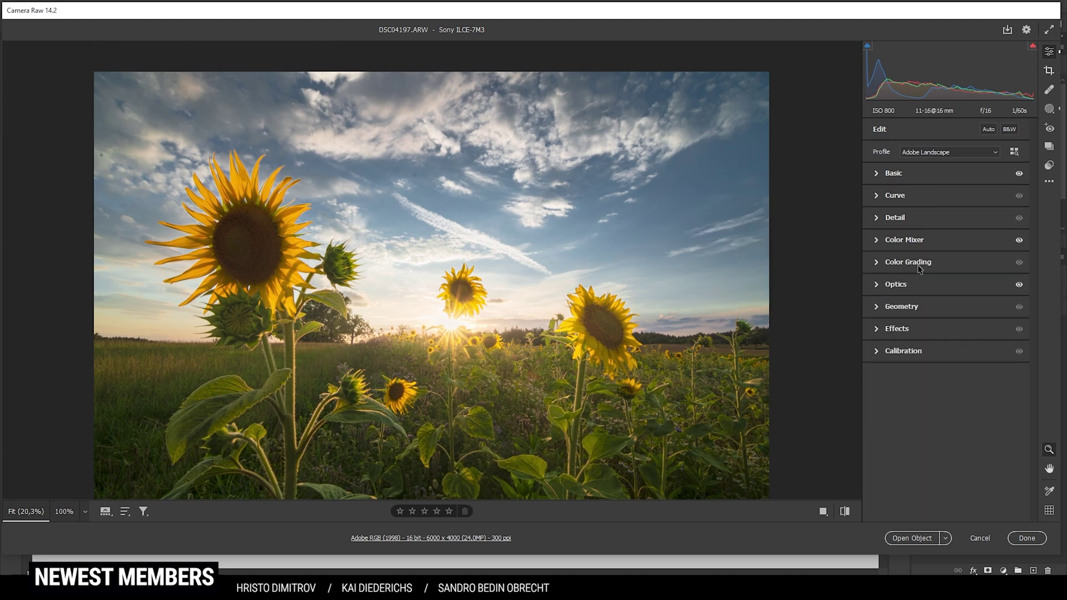
Step: Tint the shadows blue at Hue 222 with Saturation 7 in Color Grading
click(918, 265)
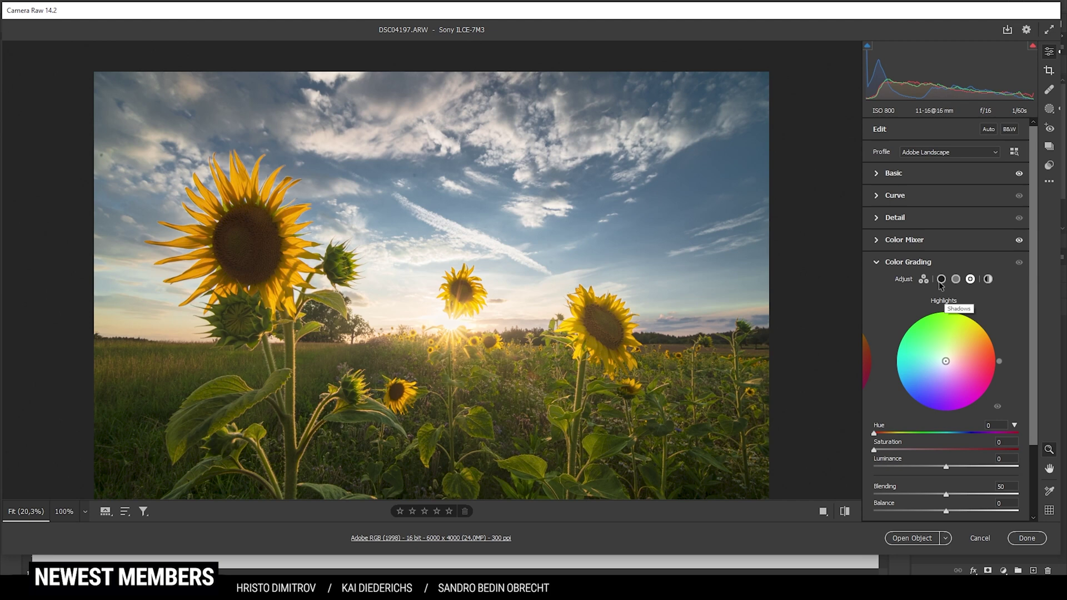
click(941, 280)
drag(874, 434, 963, 439)
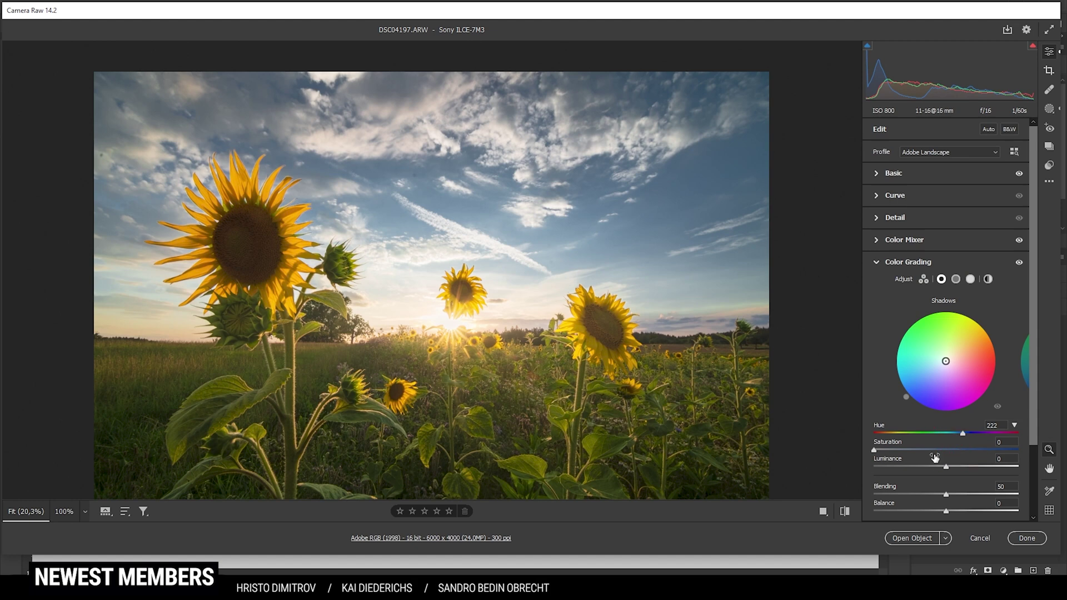
drag(876, 450, 886, 451)
Step: Warm the highlights to orange at Hue 37 with Saturation 34
click(970, 280)
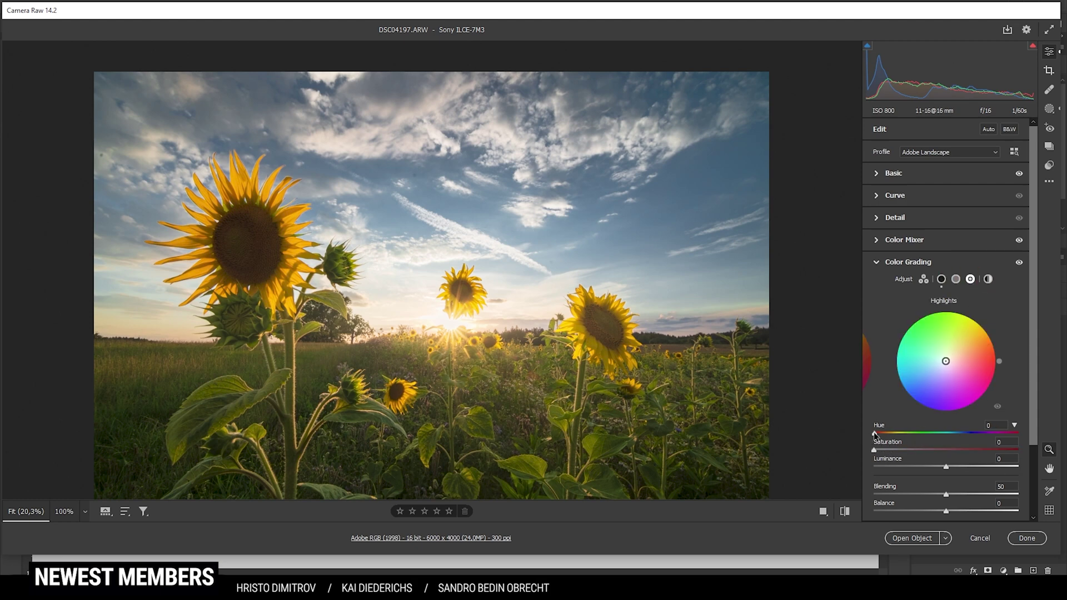
drag(874, 432, 888, 435)
drag(875, 449, 923, 458)
click(957, 258)
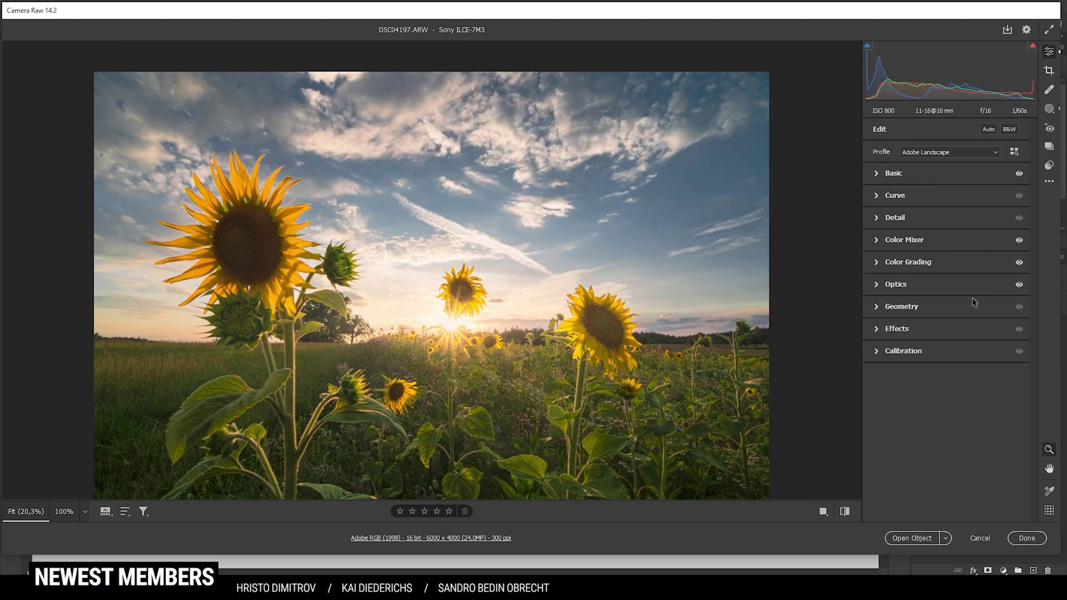
Step: Add a slight dark vignette and set the Blue Primary to Hue -17, Saturation +16
click(904, 332)
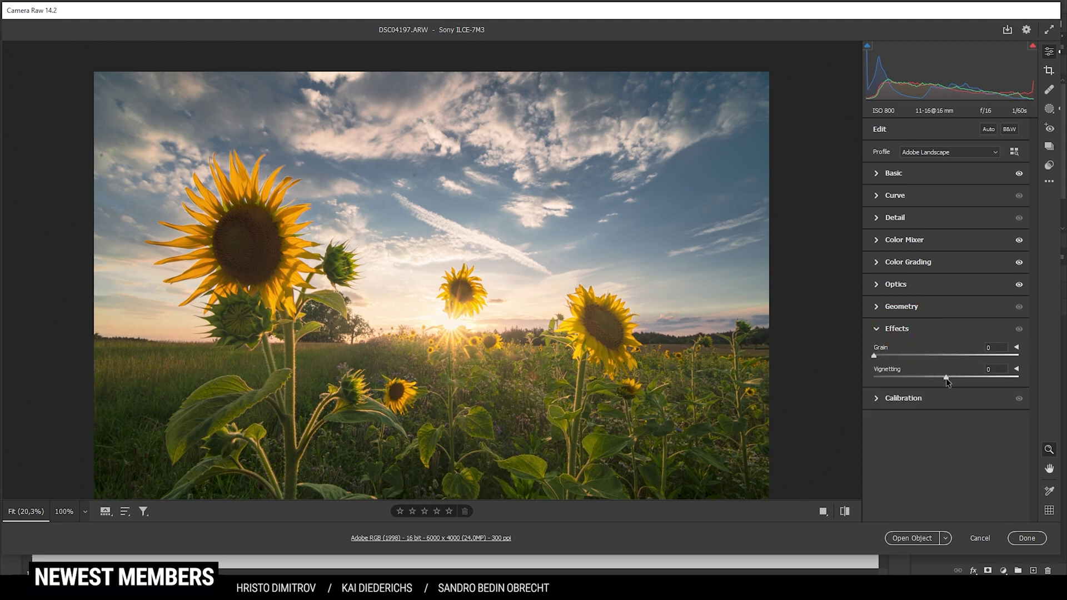
drag(946, 378, 945, 378)
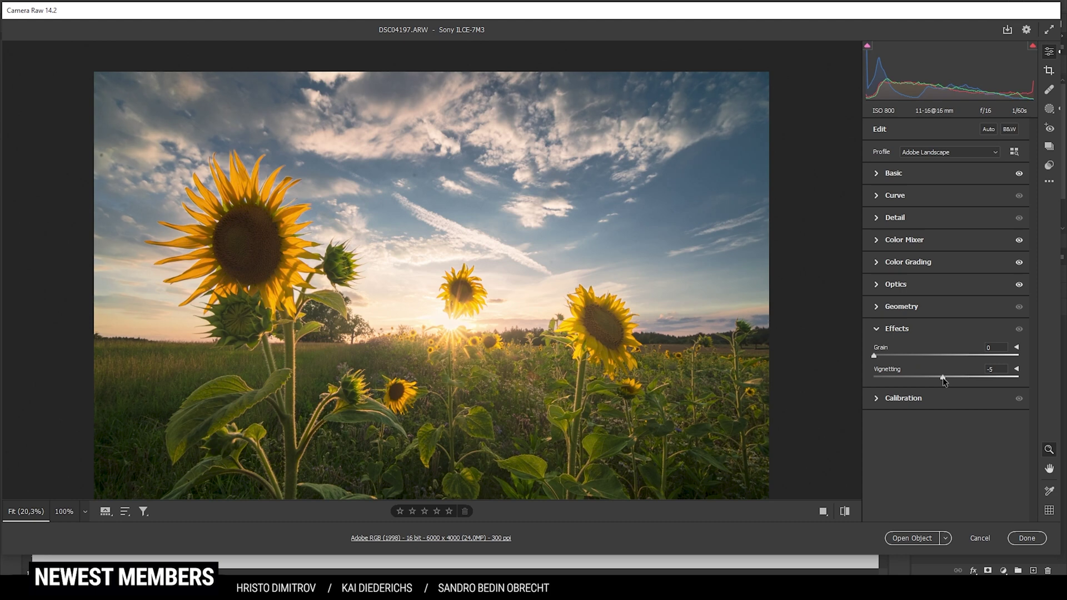
click(941, 378)
click(879, 398)
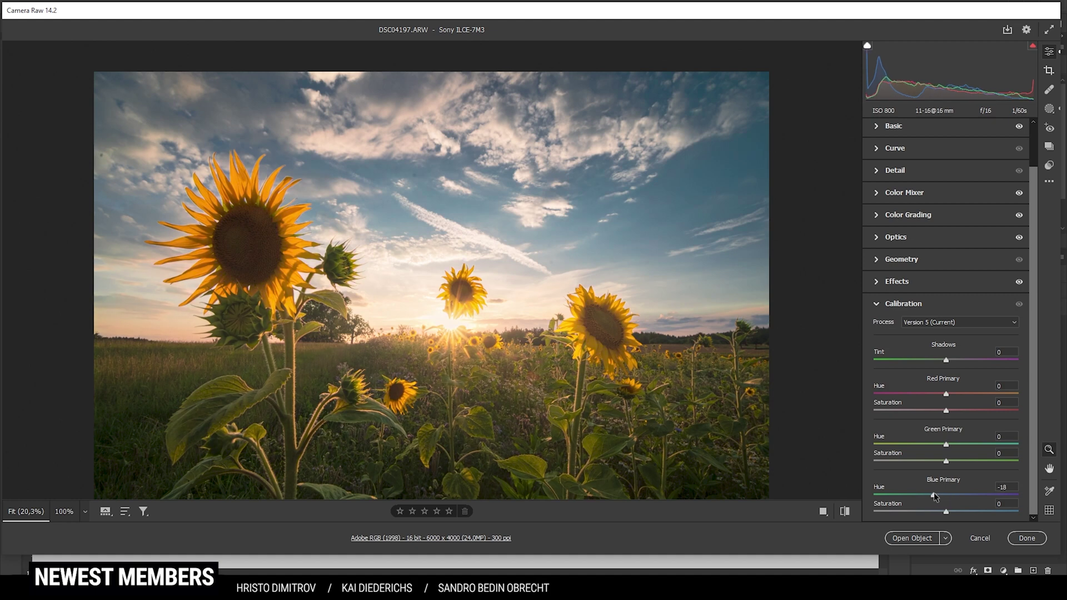
drag(934, 492, 954, 511)
Step: In the Detail panel, set Radius 0.5, Detail 100, Masking 73 and Sharpening amount 88
click(926, 305)
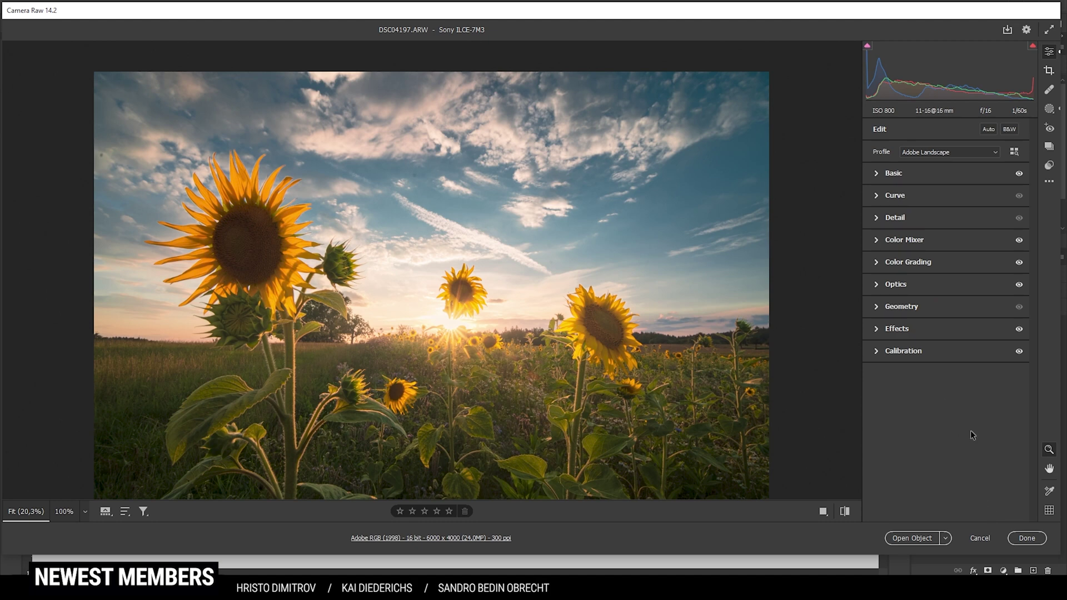
click(878, 218)
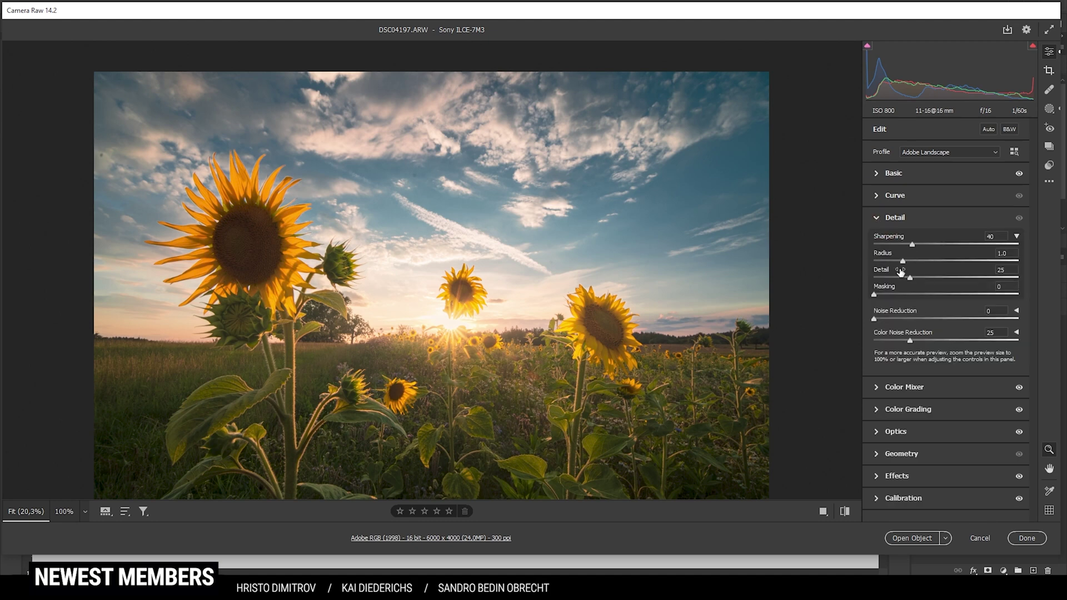
drag(905, 263, 1042, 281)
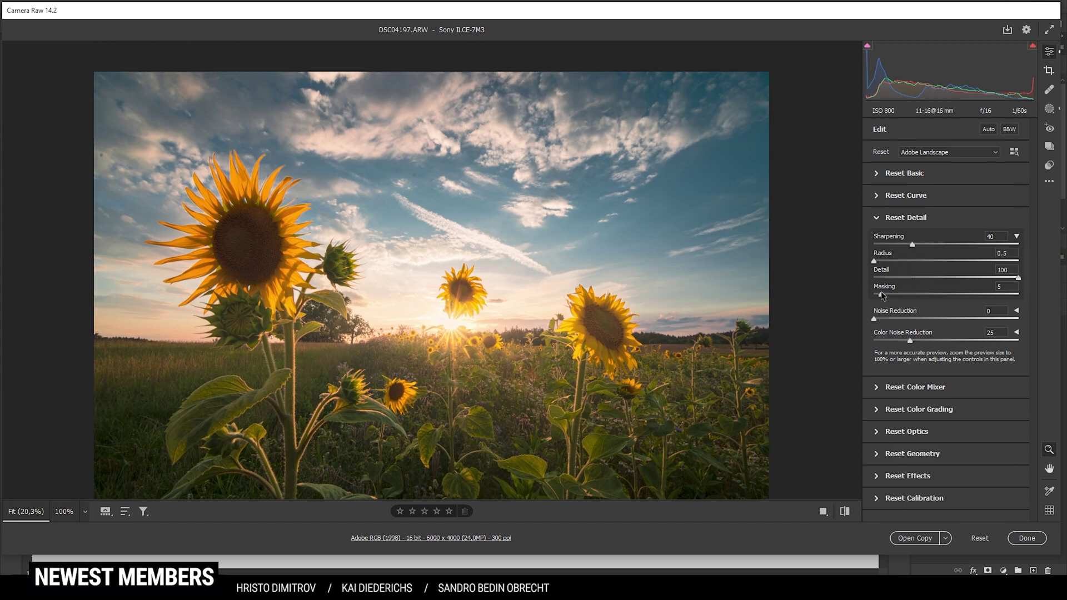
drag(875, 295, 980, 297)
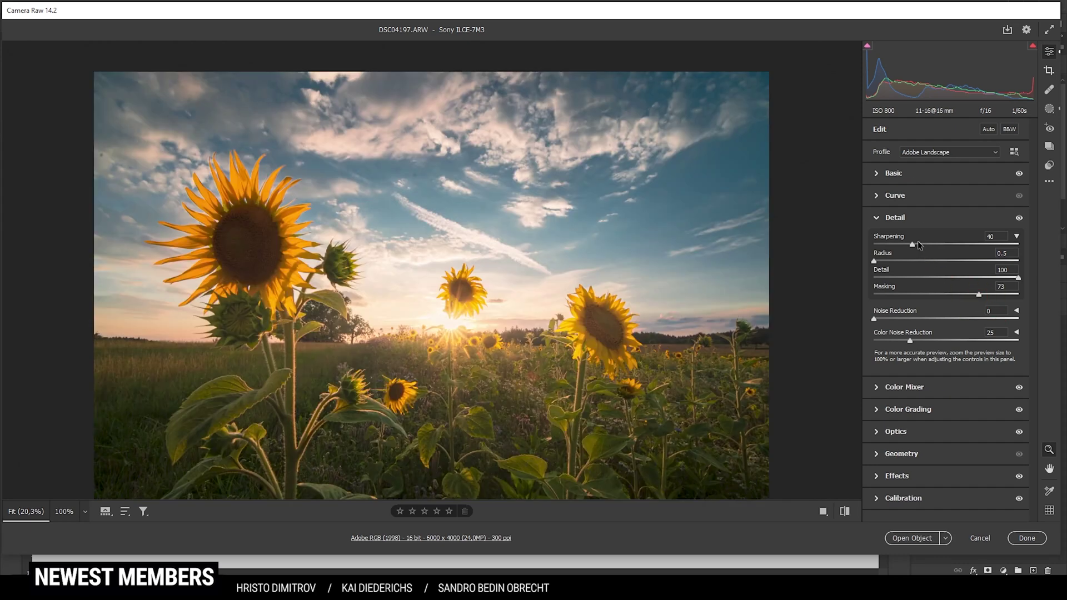
drag(943, 246, 960, 247)
Step: Open the edited photo in Photoshop, pick the Spot Healing Brush, and zoom in to inspect the sky
click(912, 542)
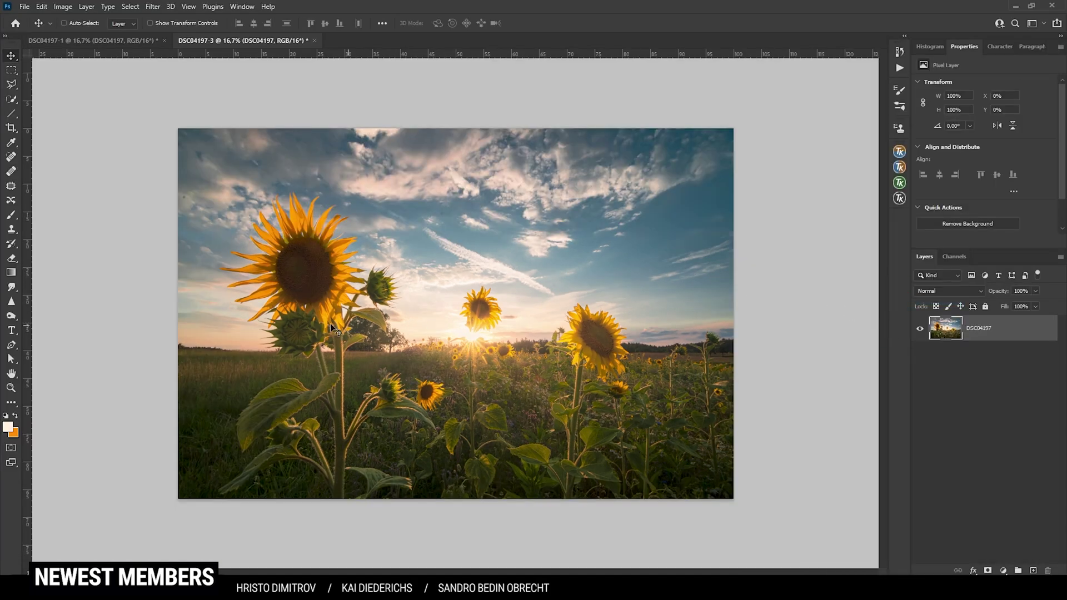
click(9, 160)
scroll(199, 205, up, 5)
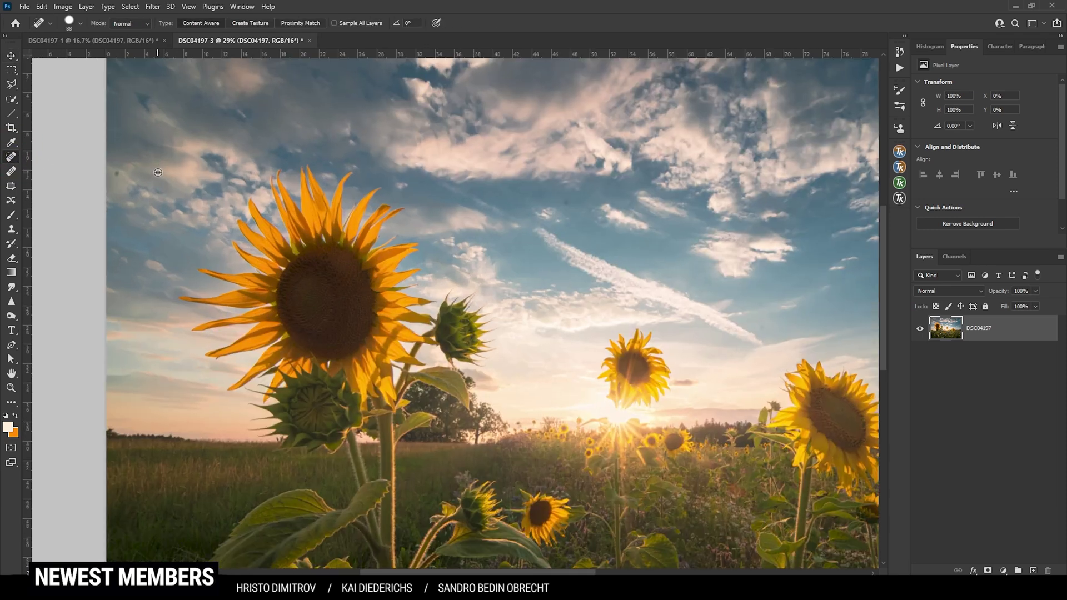
scroll(489, 309, right, 5)
scroll(489, 309, up, 2)
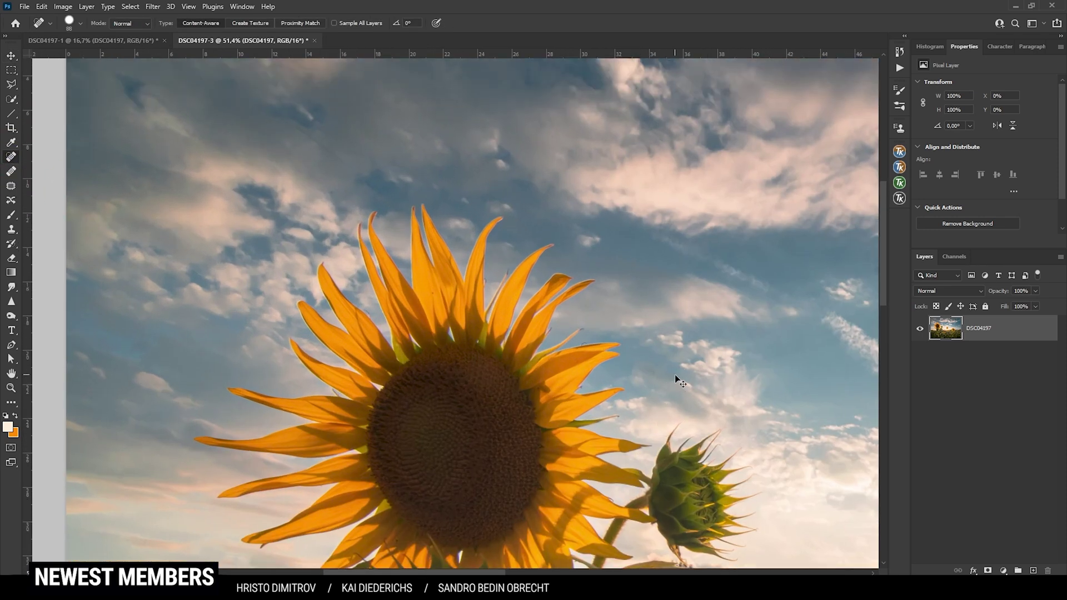
scroll(745, 262, down, 2)
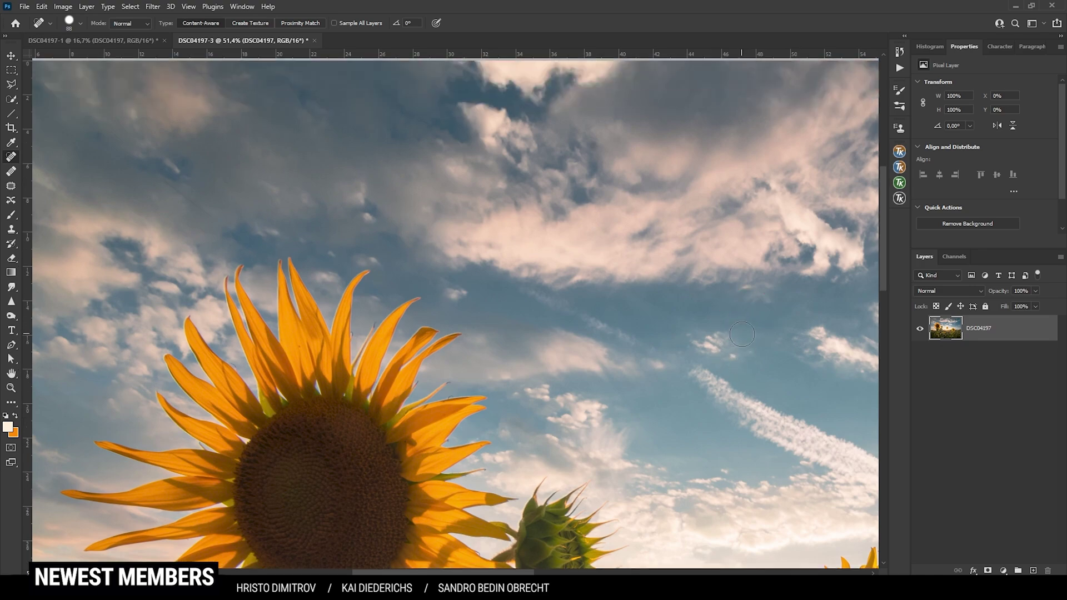
scroll(736, 336, up, 3)
scroll(724, 346, down, 5)
scroll(496, 458, down, 3)
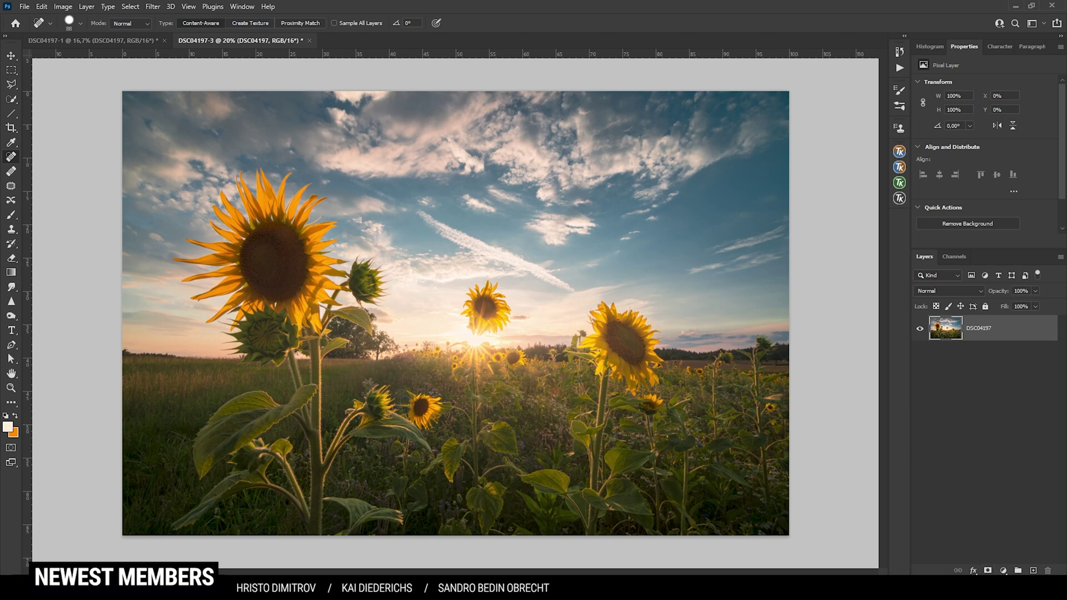
Step: Add a new empty layer above the photo and set its blend mode to Overlay
click(1033, 571)
click(941, 292)
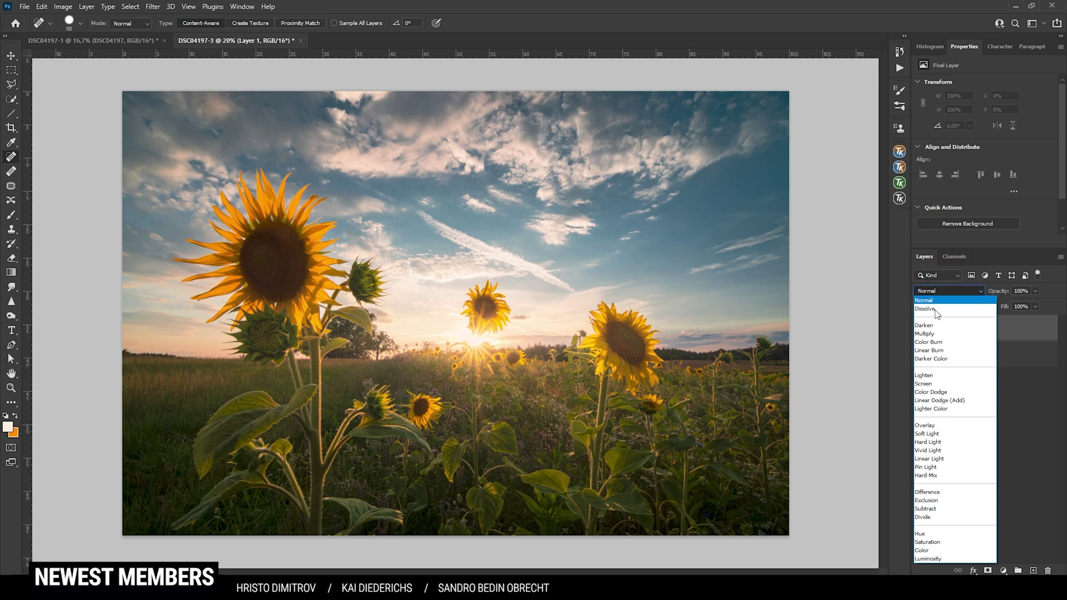
click(935, 428)
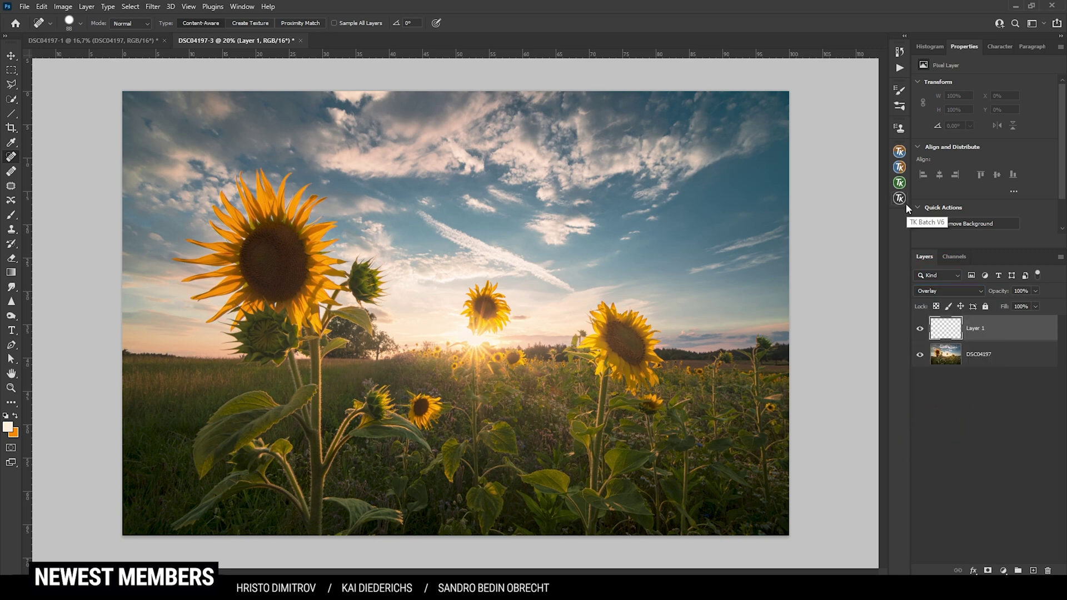
Step: Give Layer 1 a Yellow colour-range mask from TK RapidMask2, then target its pixels
click(901, 185)
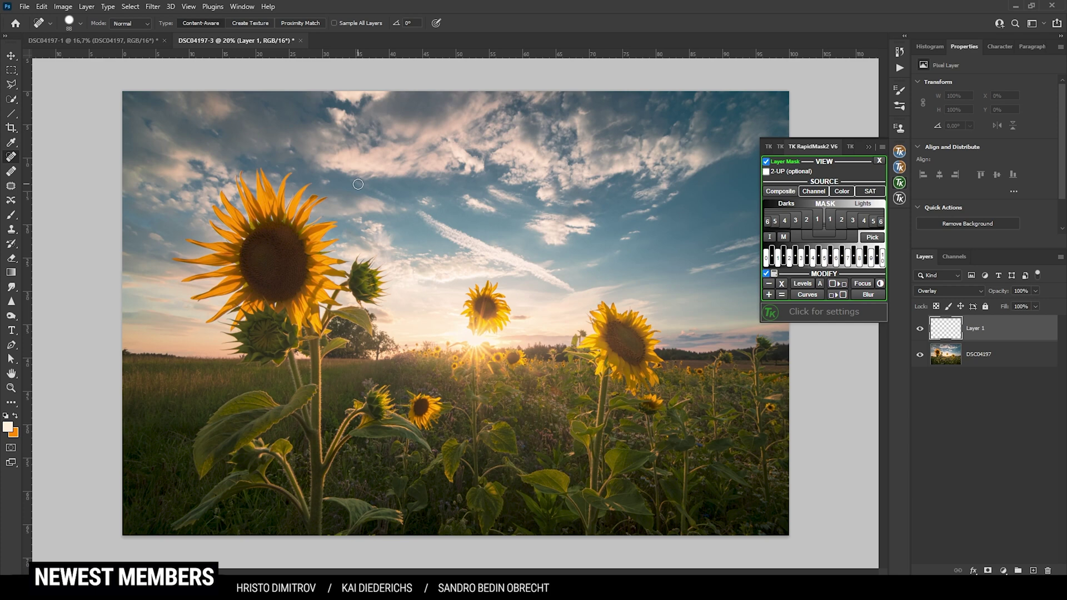
click(848, 196)
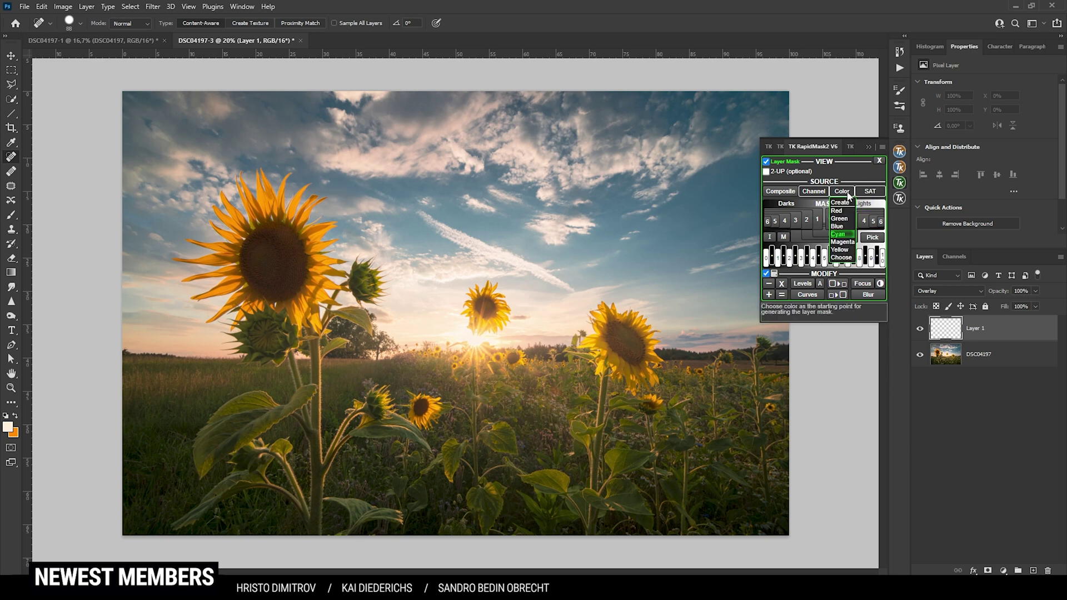
click(846, 251)
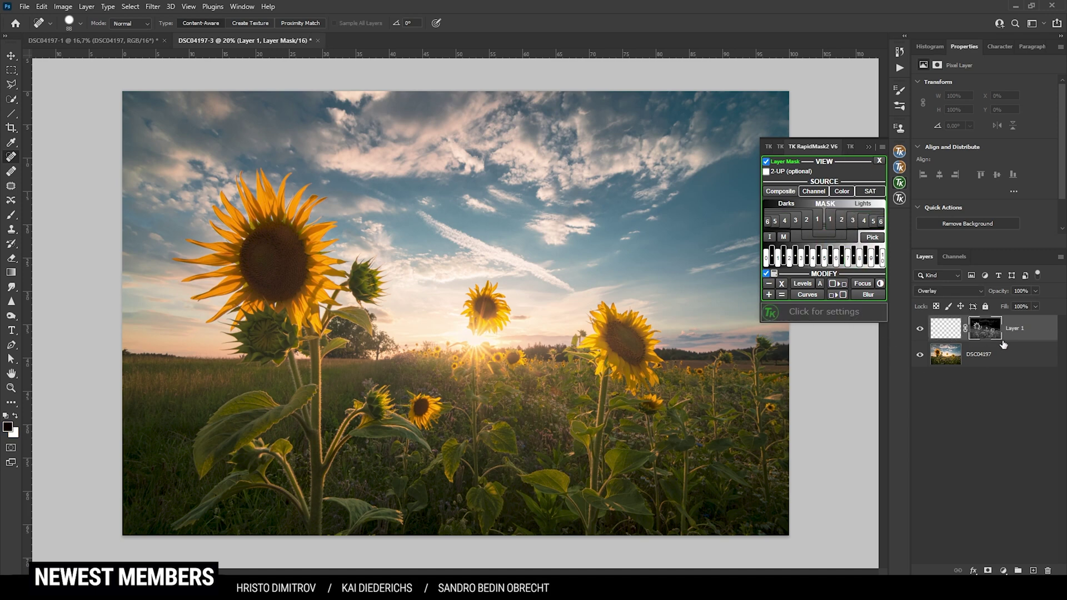
click(956, 329)
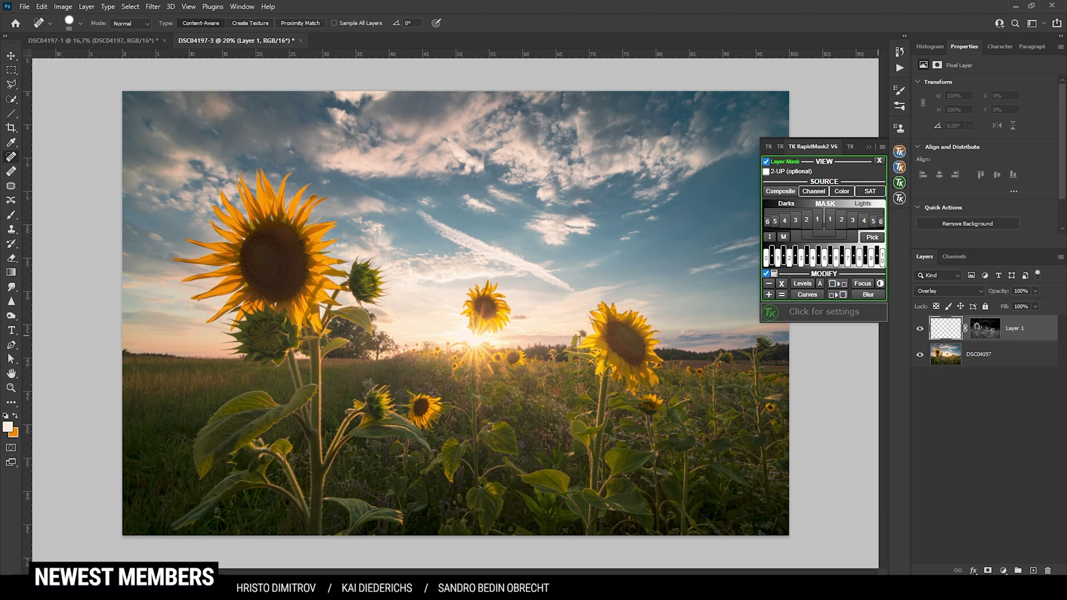
Step: Set the foreground colour to pure white
key(i)
click(7, 427)
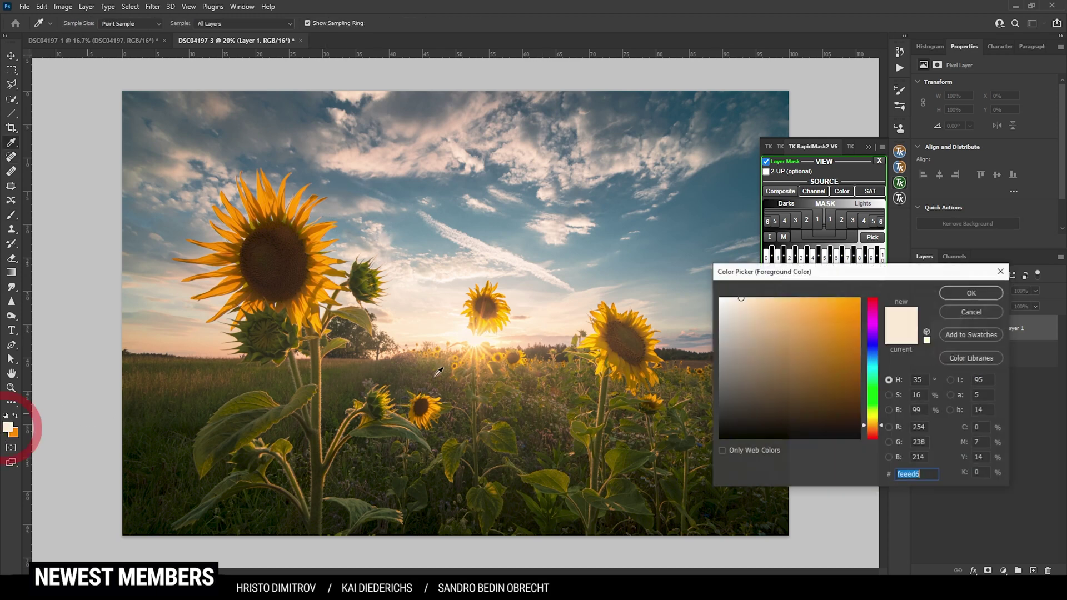
drag(745, 317, 676, 252)
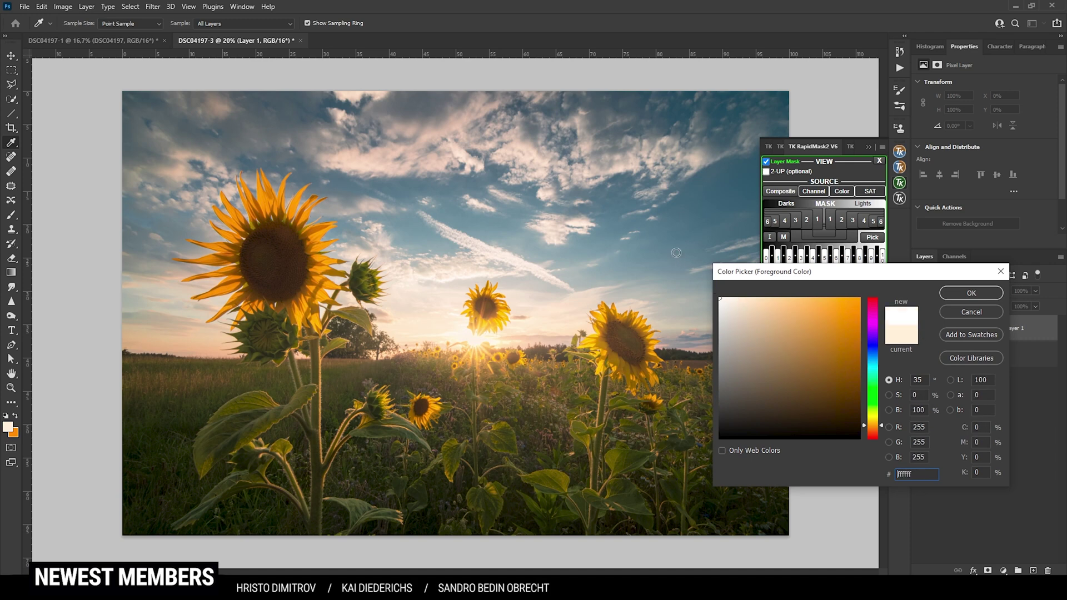
click(985, 296)
Step: Paint white at 21% brush opacity over the large, lower, middle and right sunflowers and stems
key(b)
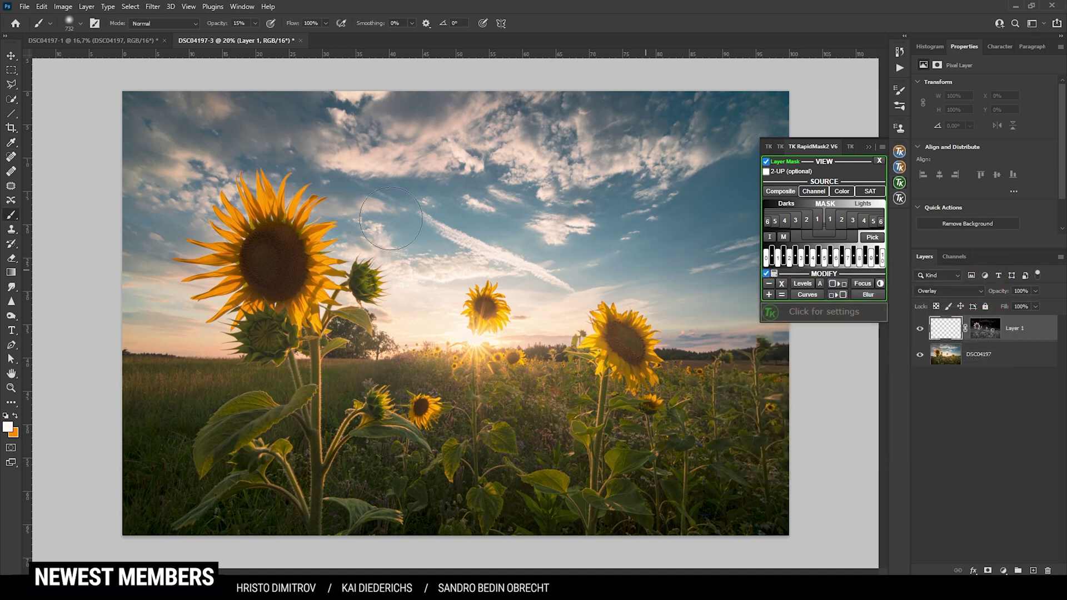
click(256, 23)
drag(257, 38, 259, 39)
mouse_move(243, 232)
mouse_down()
mouse_move(263, 209)
mouse_move(287, 239)
mouse_move(316, 308)
mouse_move(281, 291)
mouse_move(295, 300)
mouse_up()
mouse_move(417, 403)
mouse_down()
mouse_move(428, 415)
mouse_move(357, 410)
mouse_move(305, 472)
mouse_up()
key(bracketleft)
key(bracketleft)
mouse_move(484, 306)
mouse_down()
mouse_move(617, 331)
mouse_move(670, 378)
mouse_up()
Step: Toggle Layer 1's visibility to compare the sunflowers with and without brightening
click(921, 332)
click(920, 332)
click(920, 332)
click(920, 332)
click(920, 332)
click(920, 331)
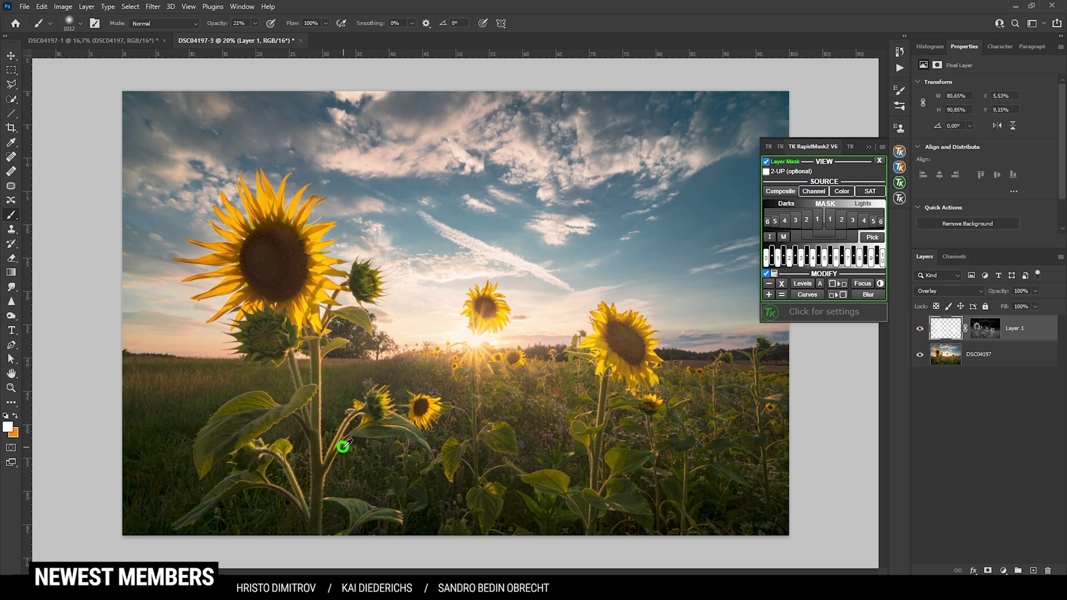
Step: With a smaller brush, brighten the left leaf, small bud, stems and the leaf above the stem
click(245, 436)
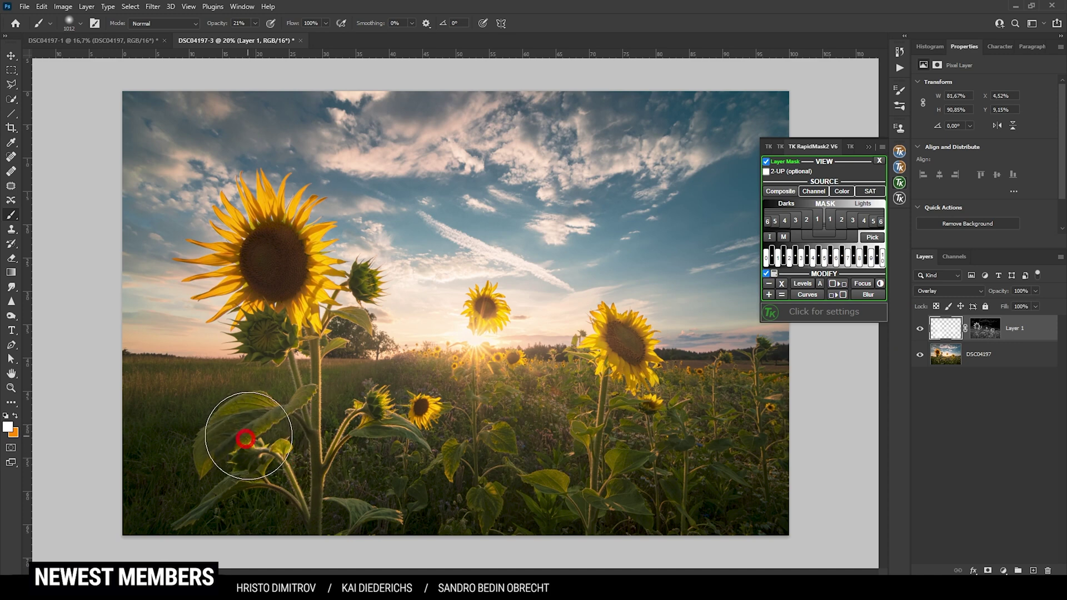
key(bracketleft)
key(bracketleft)
key(bracketleft)
key(bracketleft)
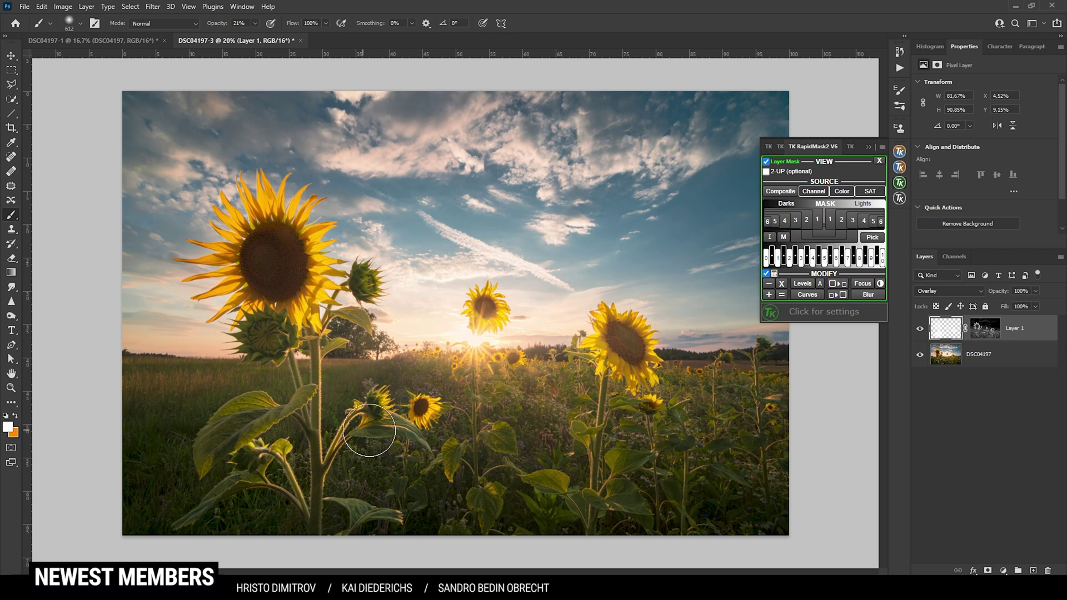
click(381, 408)
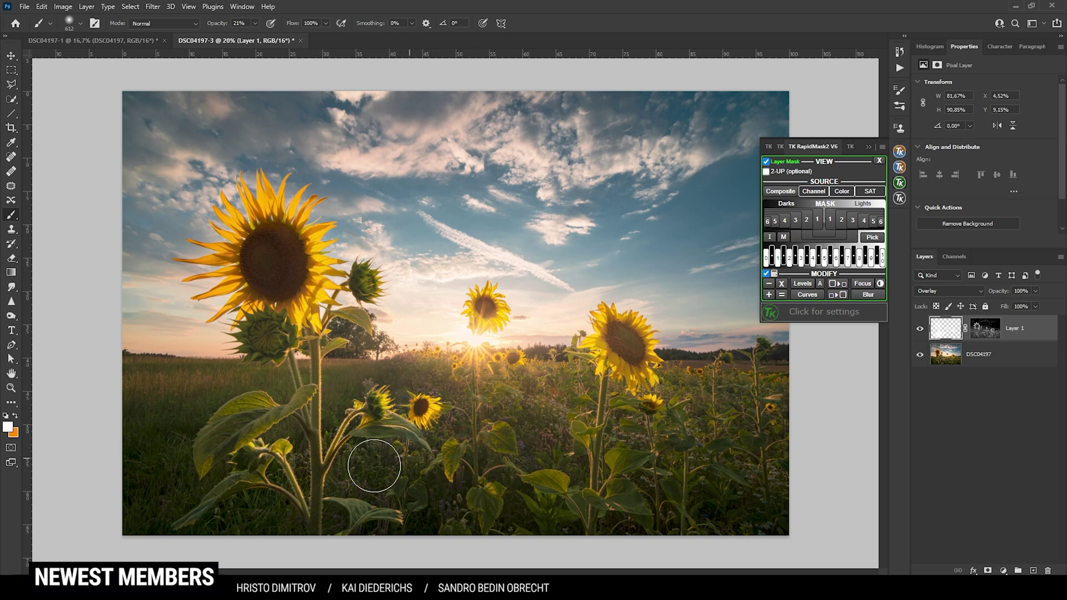
click(328, 485)
click(298, 426)
click(353, 507)
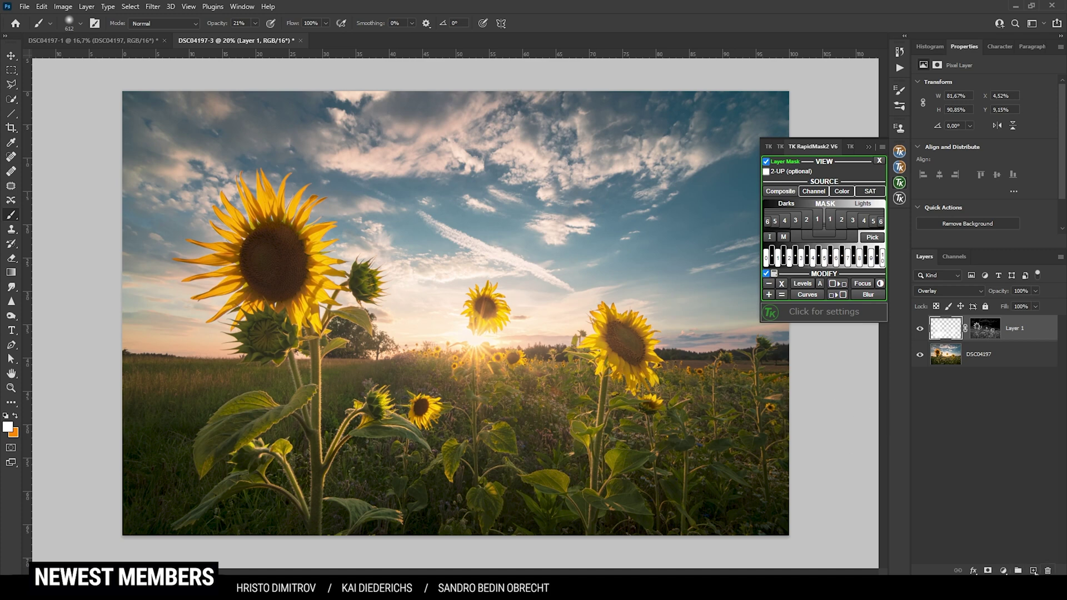
Step: Add Layer 2 in Overlay mode with a Cyan colour-range mask from RapidMask
click(1033, 570)
click(948, 290)
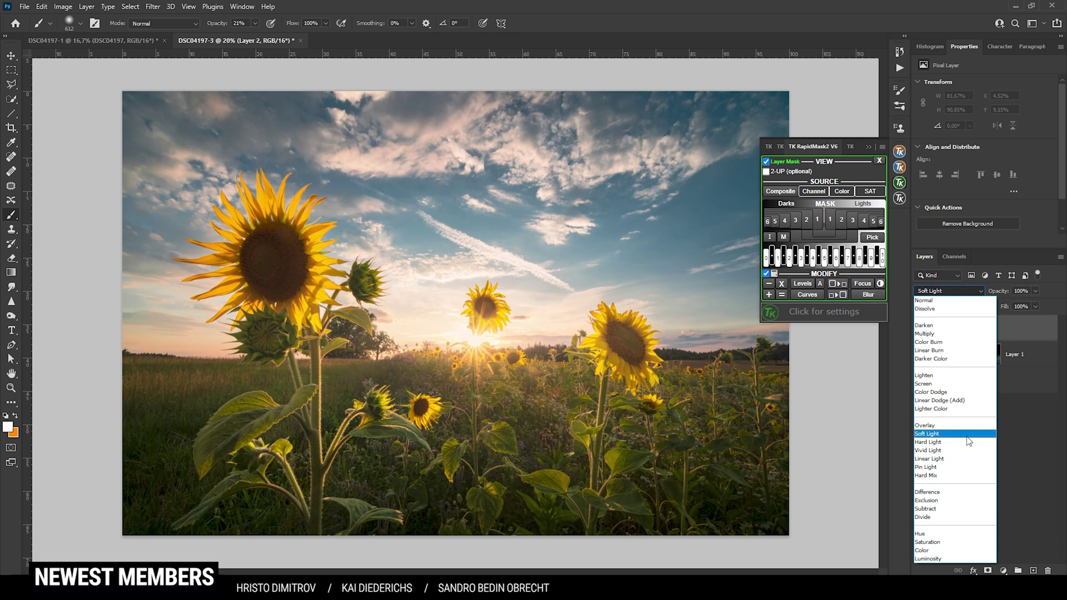
click(958, 427)
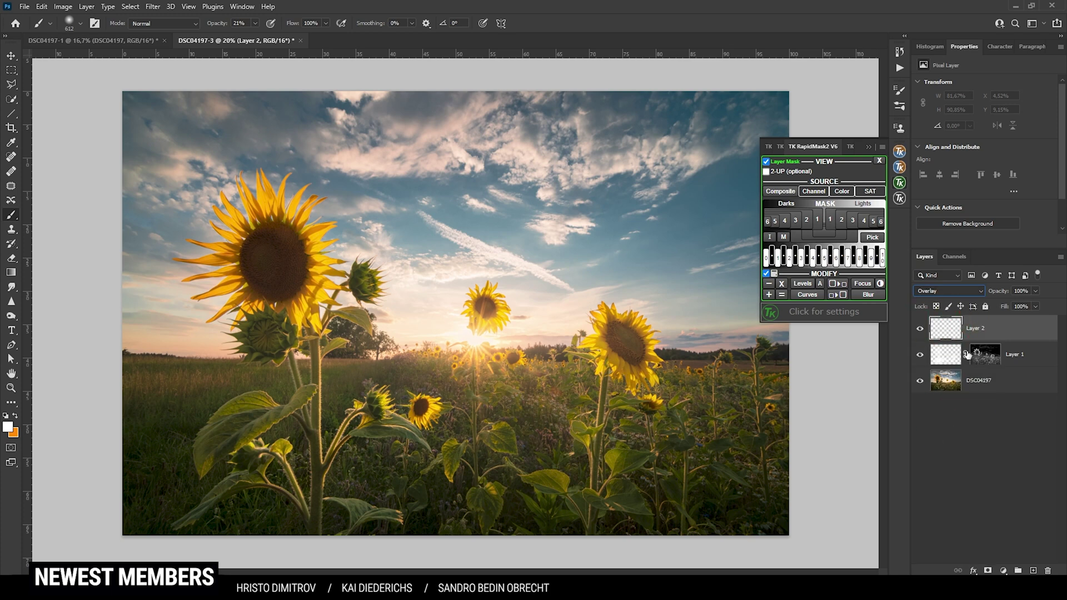
click(840, 194)
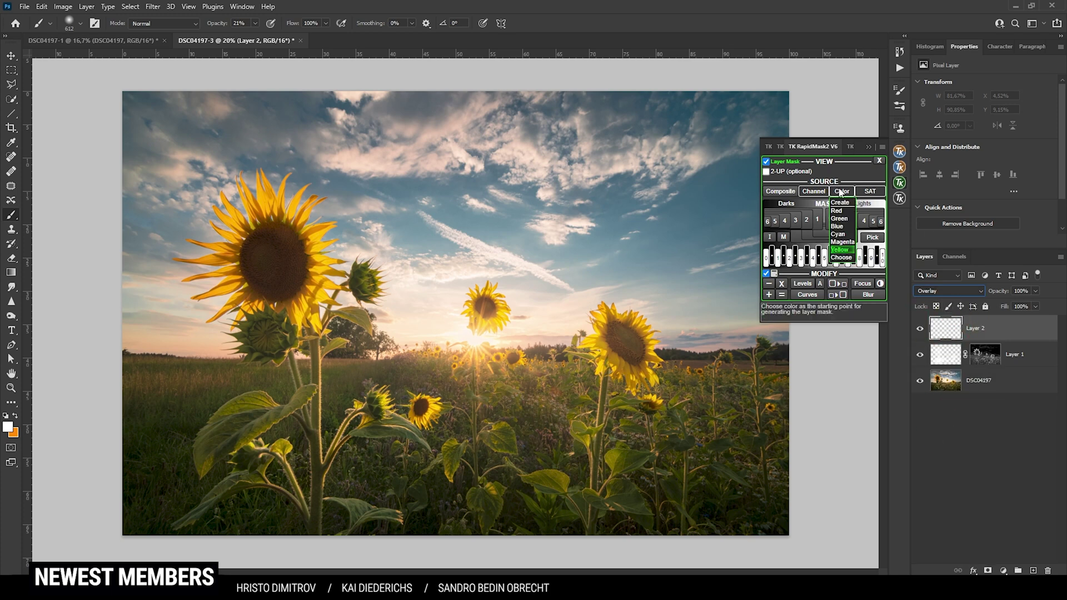
click(849, 239)
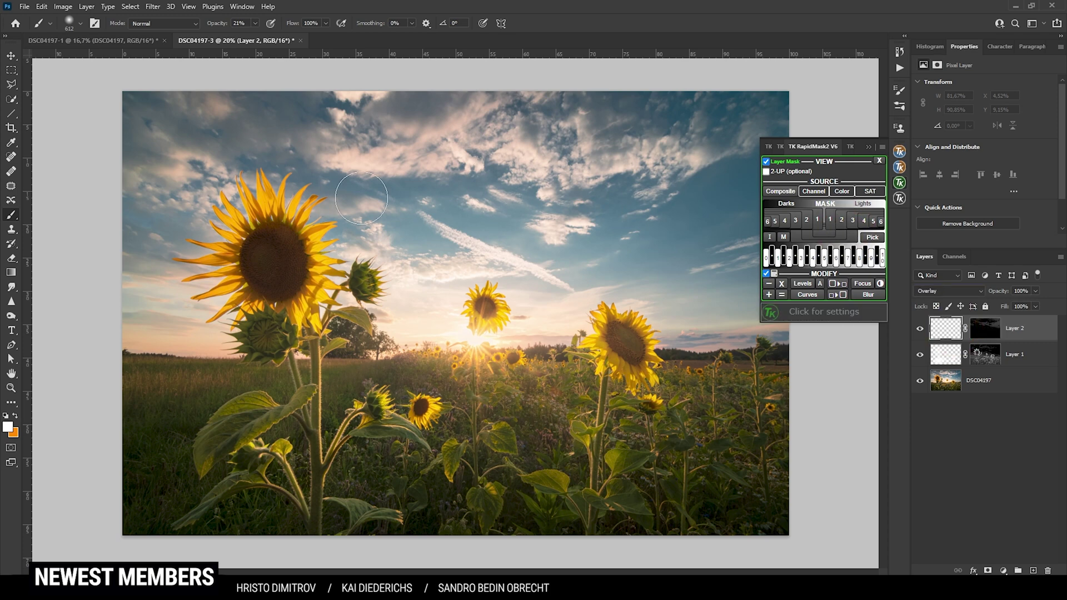
Step: Paint black over the middle and upper-right sky, then close the RapidMask panel
click(8, 428)
drag(733, 387, 676, 513)
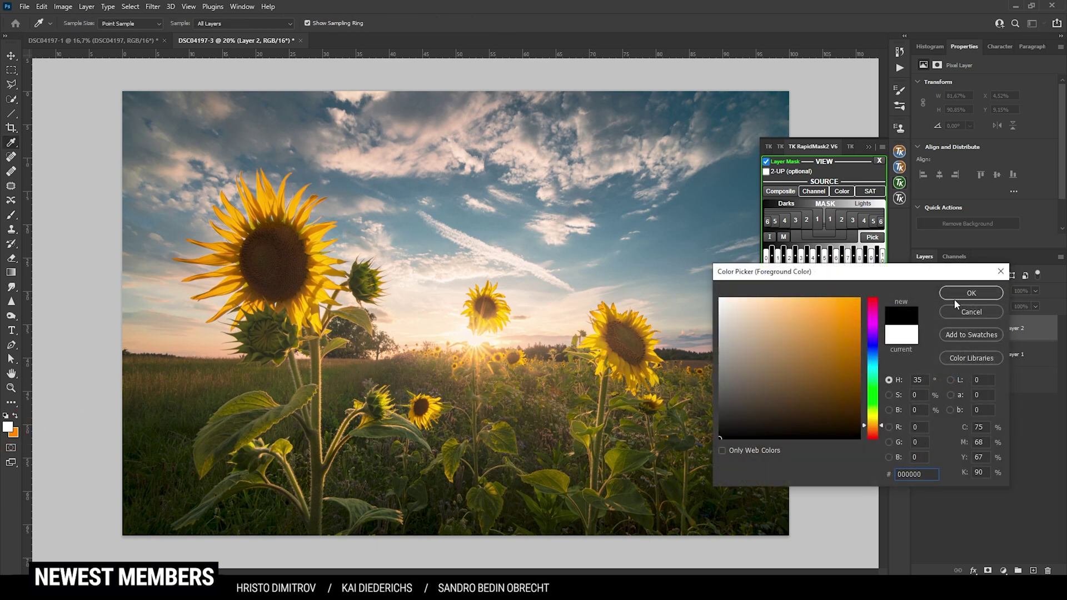
click(970, 292)
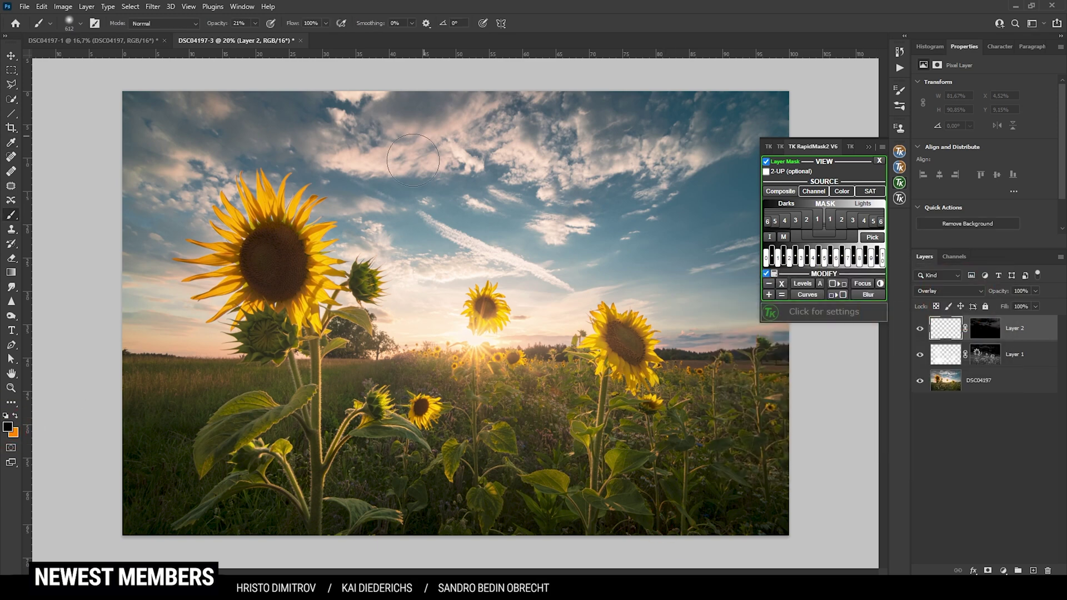
drag(450, 179, 470, 172)
mouse_move(385, 218)
mouse_down()
mouse_move(437, 220)
mouse_move(457, 208)
mouse_move(512, 215)
mouse_up()
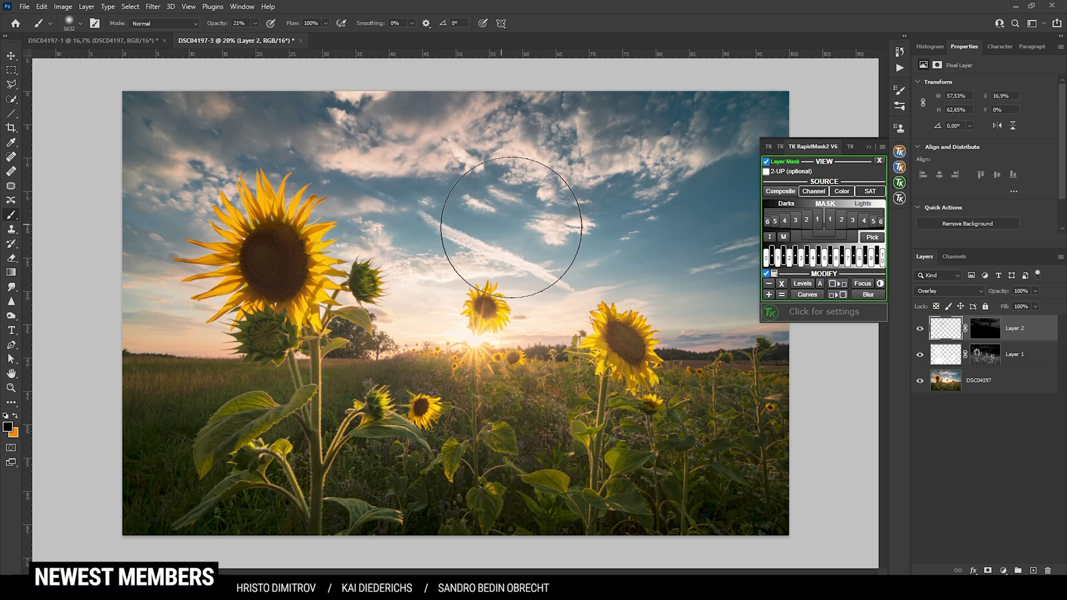
mouse_move(594, 246)
mouse_down()
mouse_move(643, 227)
mouse_move(763, 107)
mouse_move(706, 97)
mouse_up()
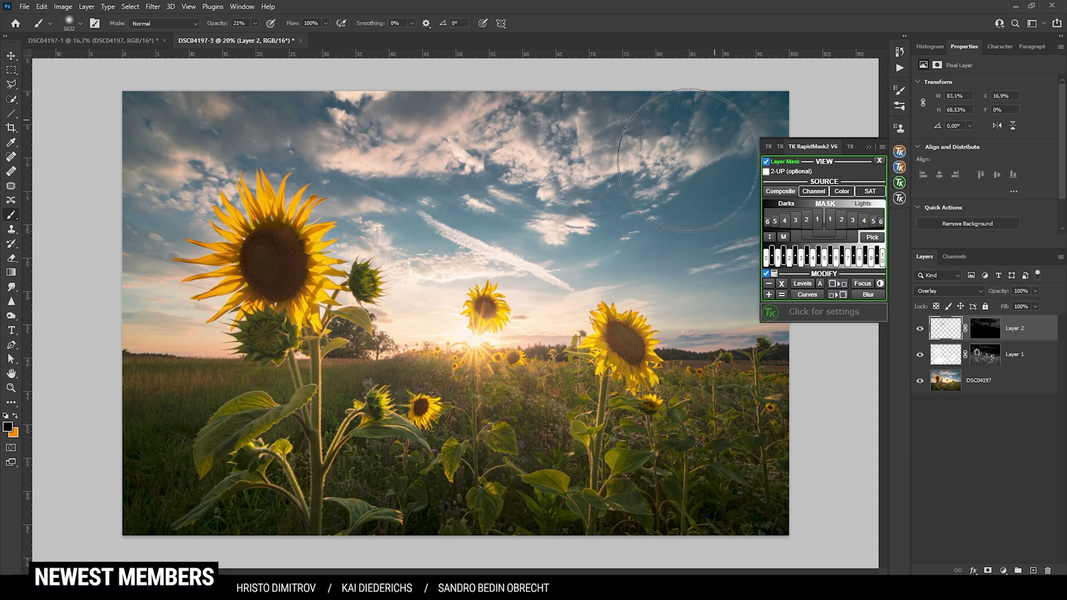
click(869, 147)
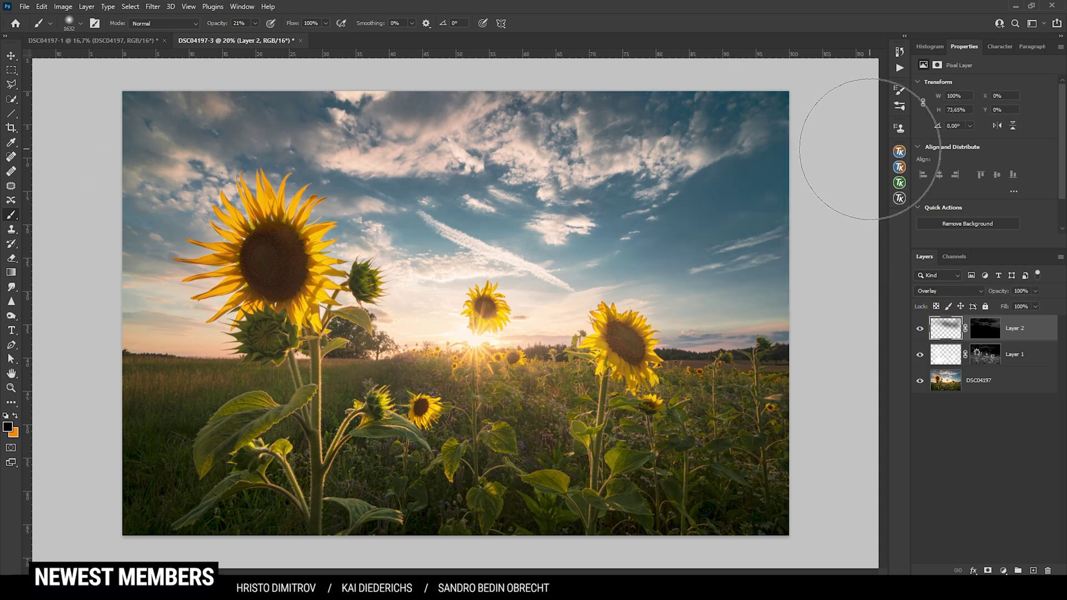
Step: Add Layer 3 in Hard Light mode and set the foreground to a pale warm cream
click(1034, 571)
click(945, 291)
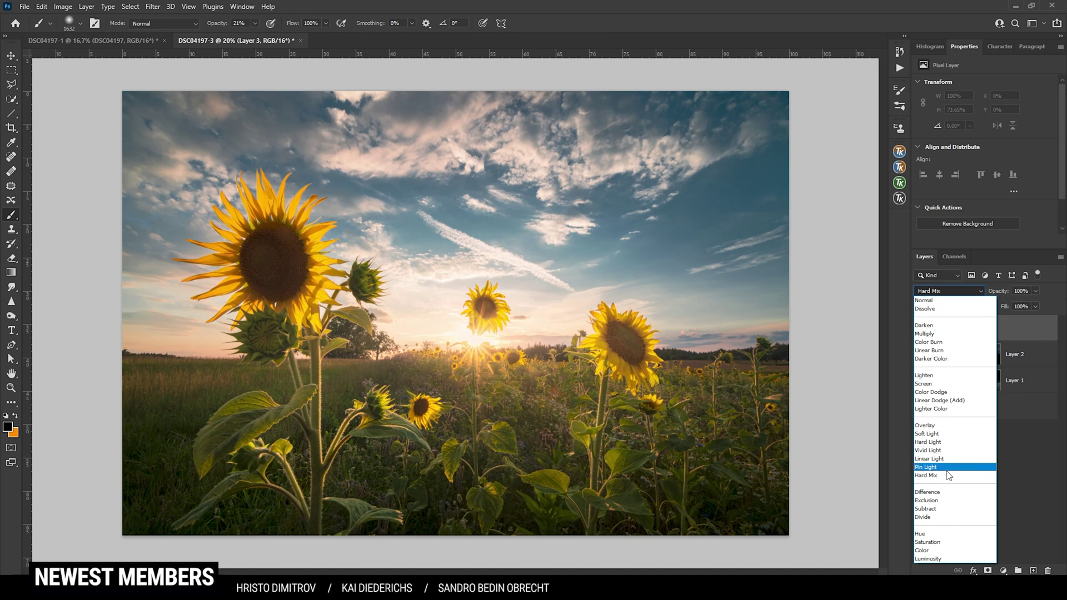
click(952, 442)
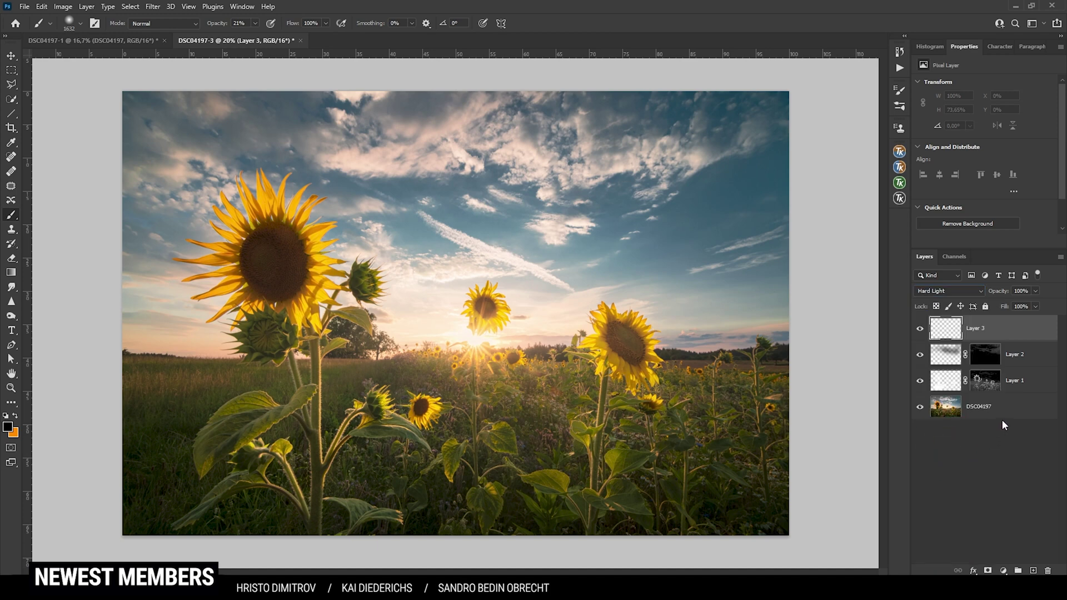
click(7, 427)
mouse_move(746, 358)
mouse_down()
mouse_move(735, 289)
mouse_move(733, 298)
mouse_up()
drag(735, 296, 741, 298)
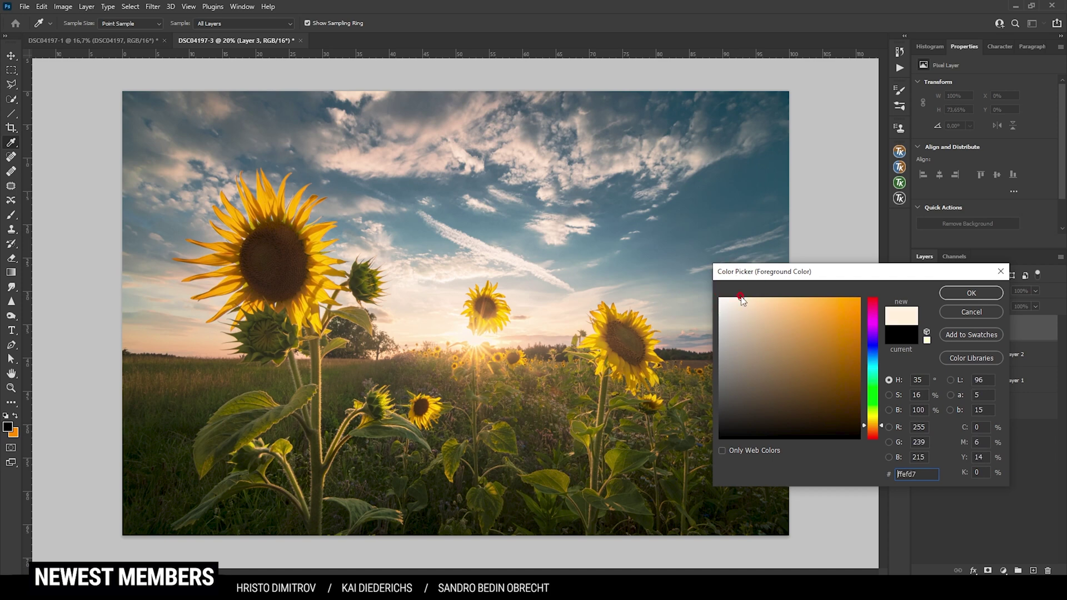
click(991, 295)
Step: Paint a soft glow around the setting sun at 15% brush opacity
click(254, 23)
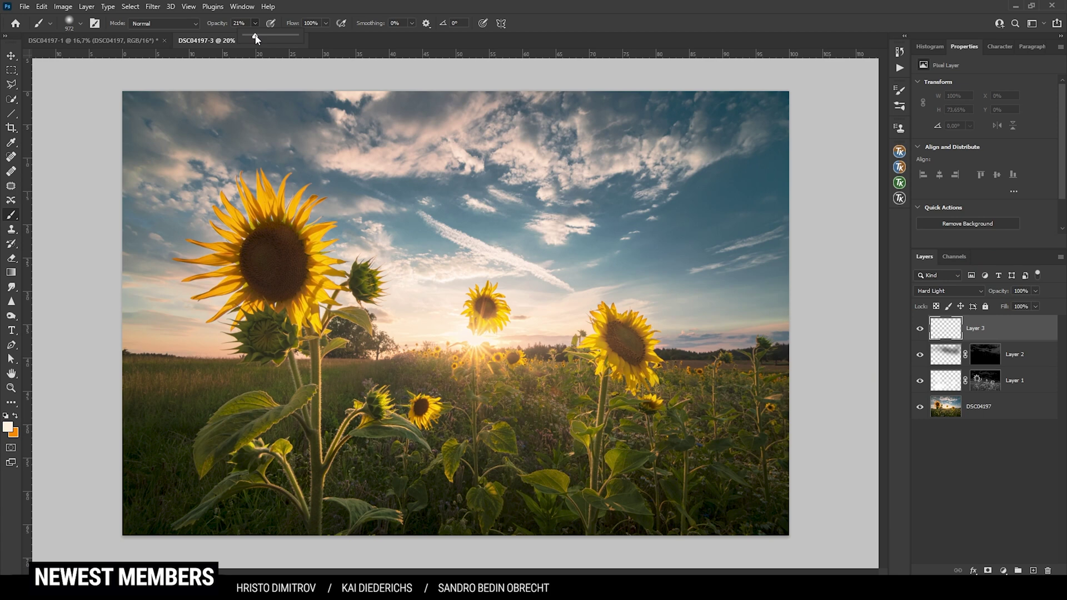
drag(256, 36, 253, 35)
mouse_move(437, 351)
mouse_down()
mouse_move(424, 354)
mouse_move(416, 322)
mouse_move(388, 326)
mouse_up()
mouse_move(555, 342)
mouse_down()
mouse_move(507, 337)
mouse_move(576, 327)
mouse_move(389, 286)
mouse_up()
click(920, 329)
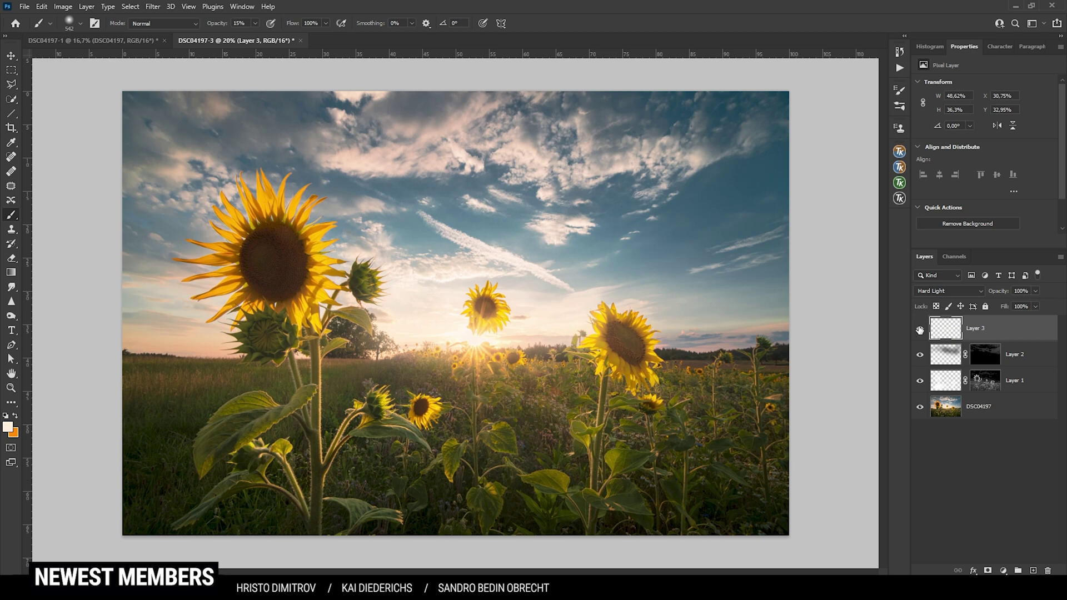